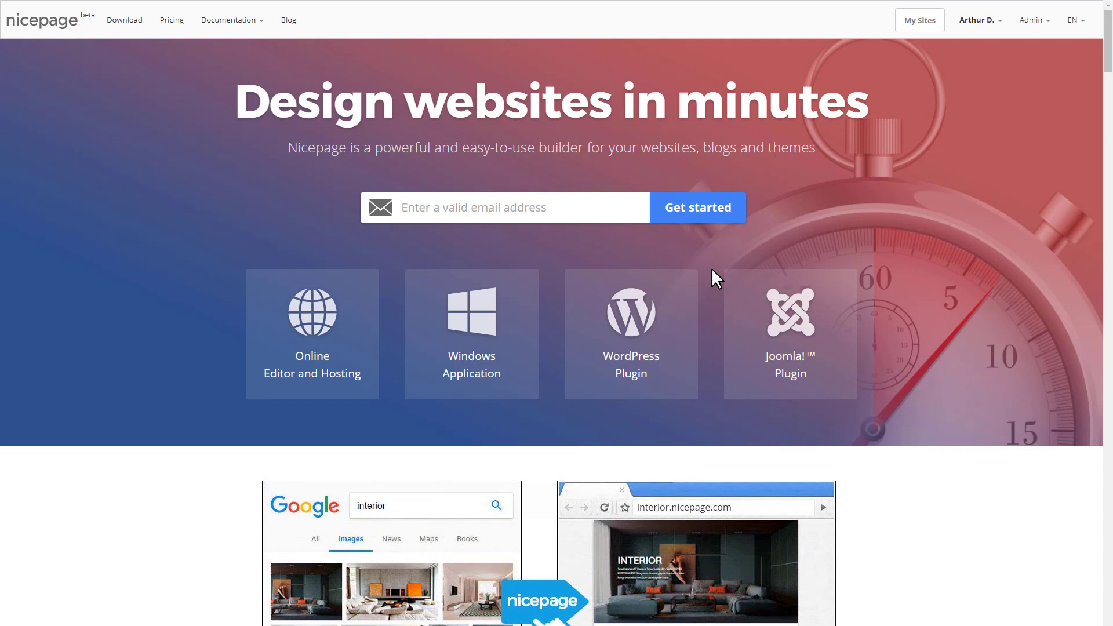
Step: Sign up on Nicepage with an email, then download and launch the Windows app installer
left_click(594, 212)
type("test@test.com")
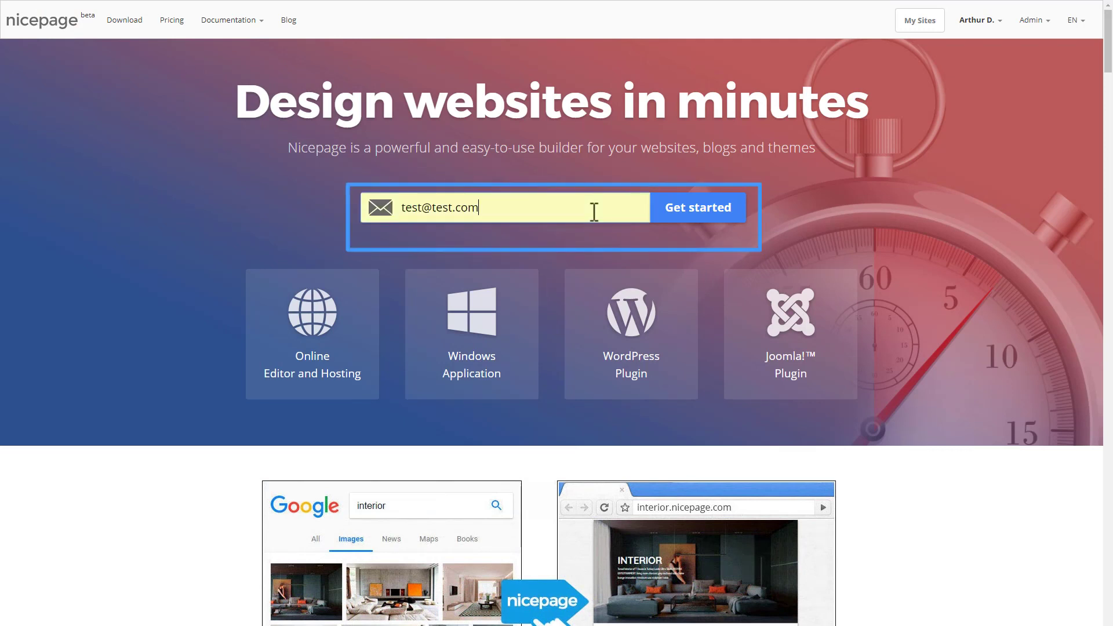
left_click(738, 228)
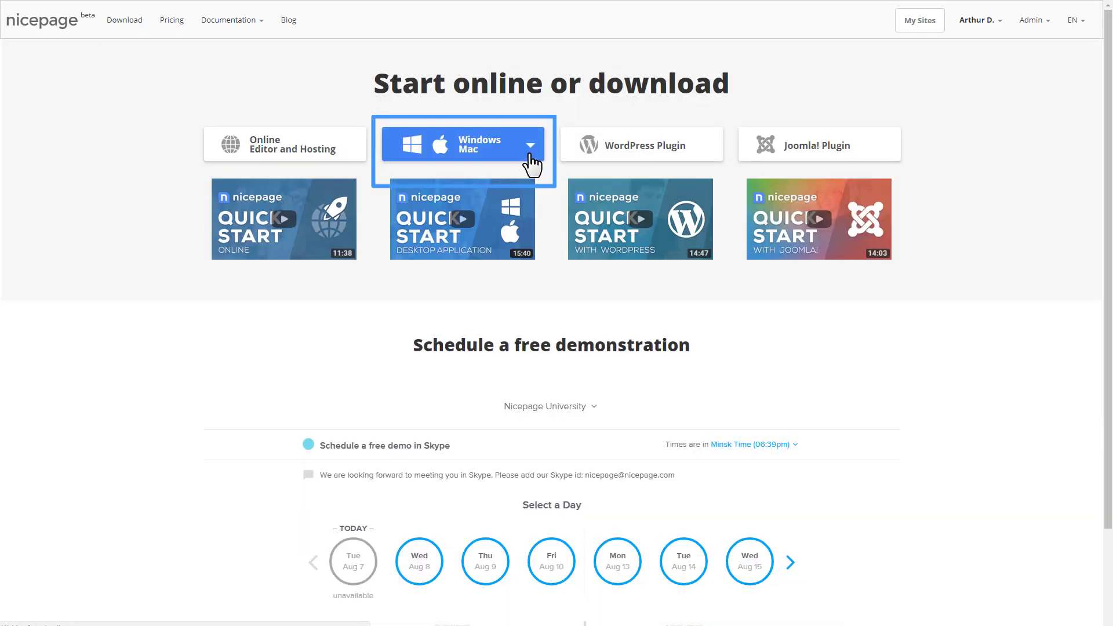
left_click(529, 155)
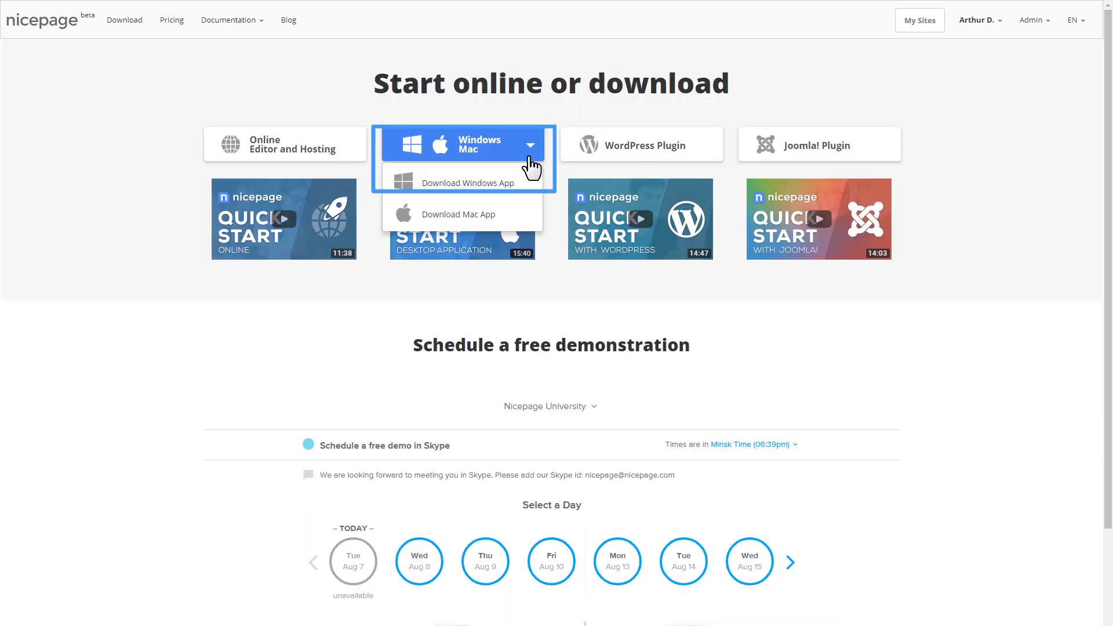
left_click(531, 184)
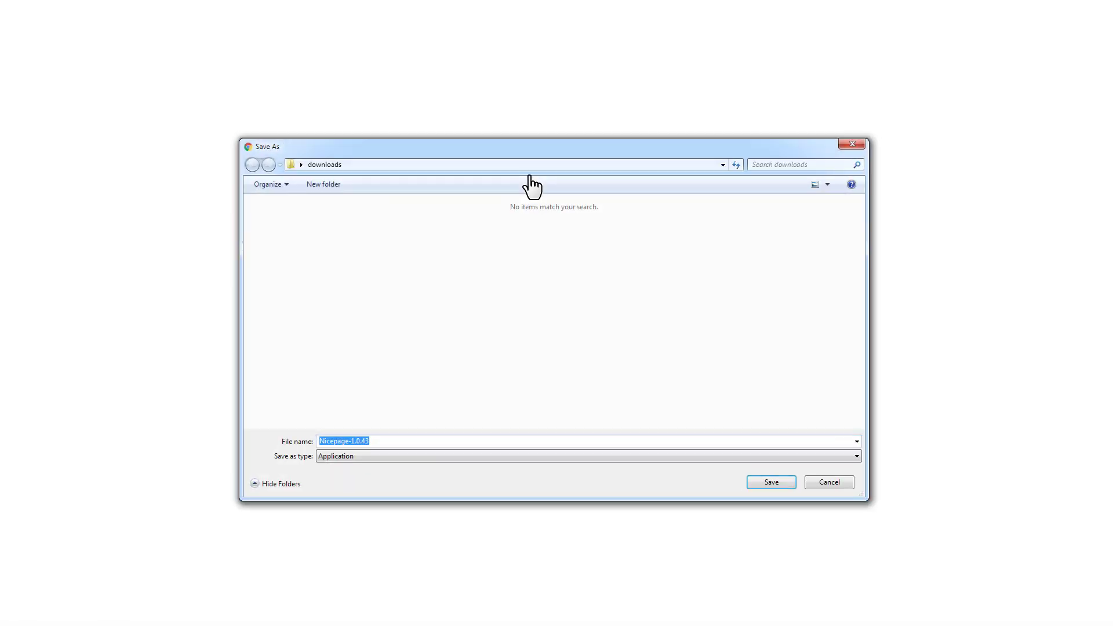
left_click(771, 482)
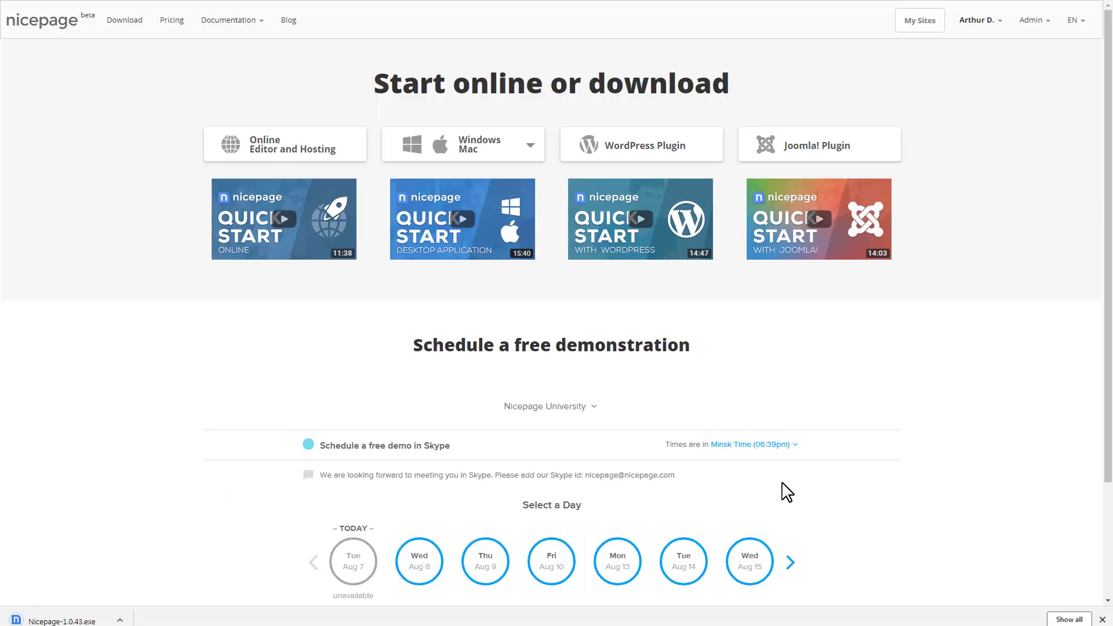
left_click(38, 621)
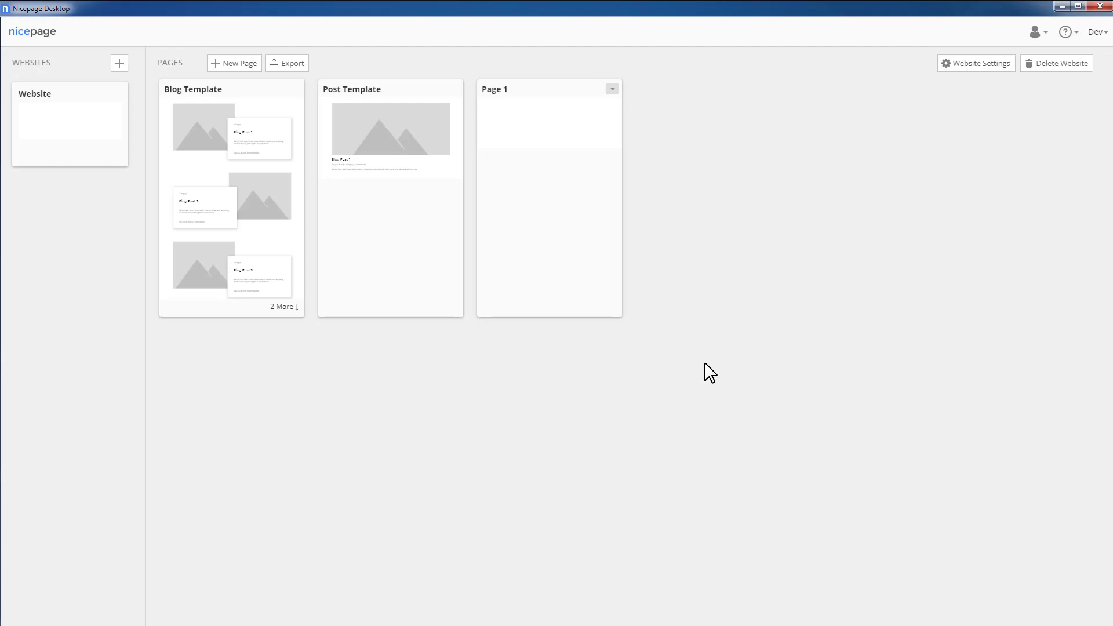
Step: Create a website named MySite from the first community design, WE HELP BUSINESS GROW
left_click(120, 63)
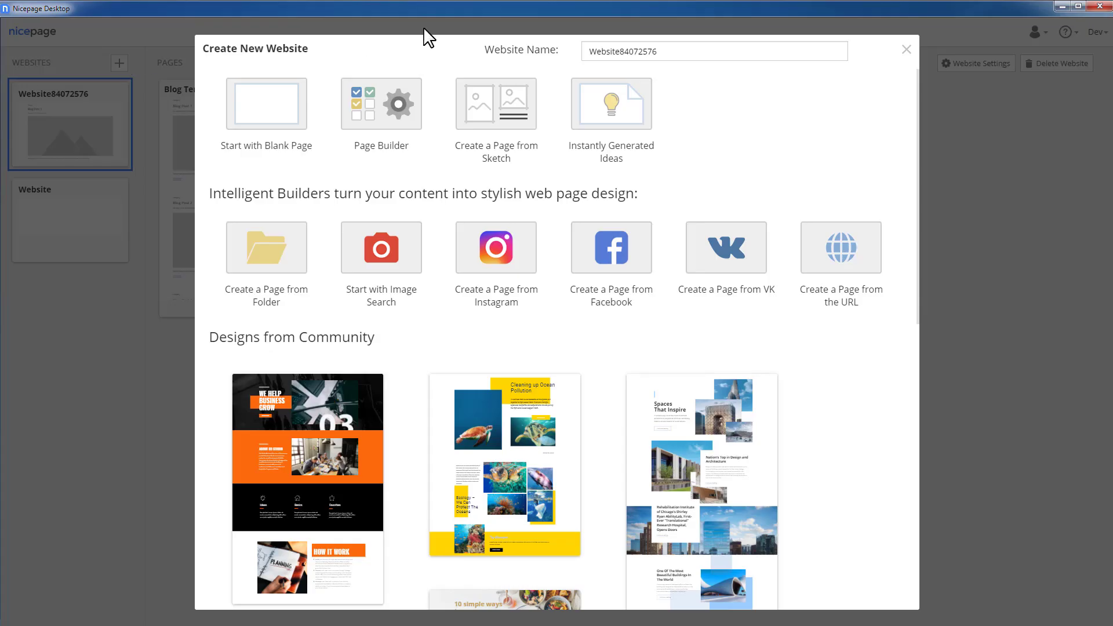
double_click(592, 50)
type("MySite")
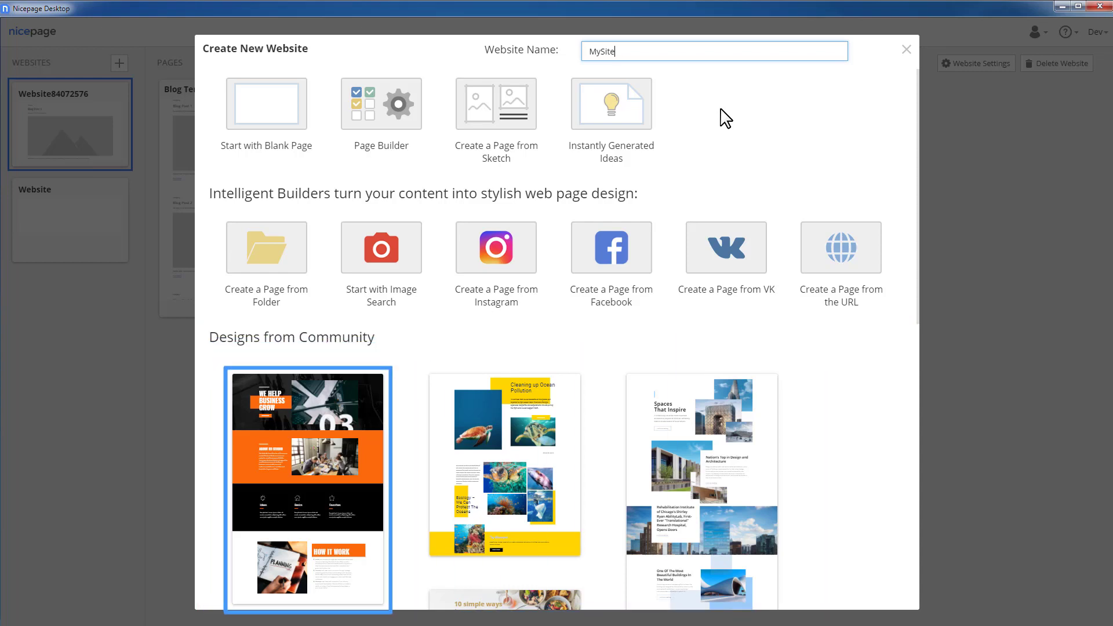
left_click(720, 118)
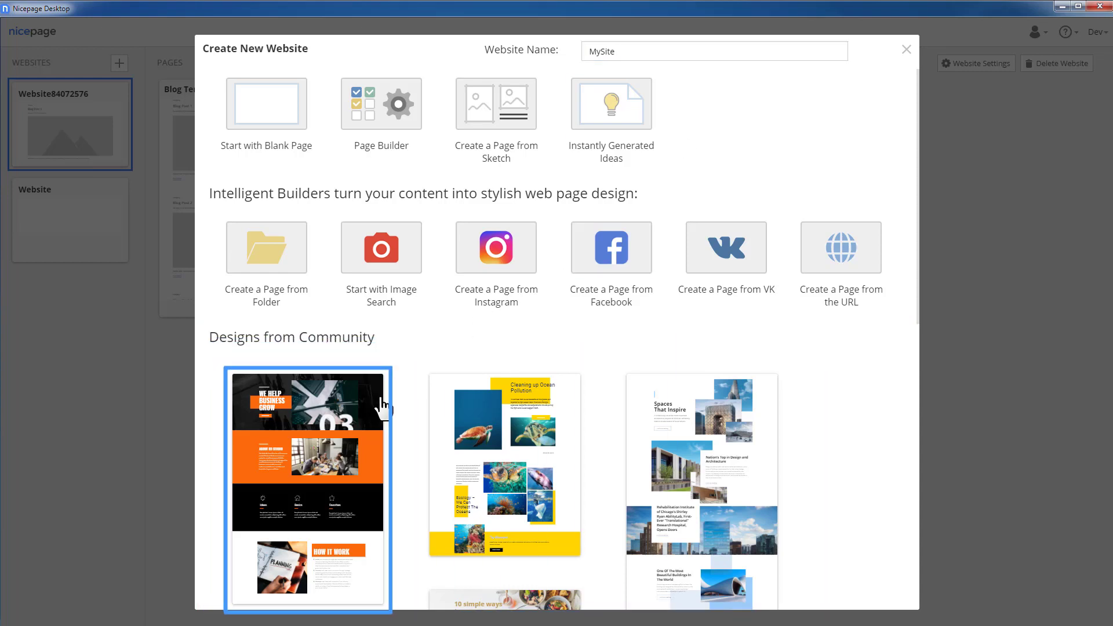
left_click(368, 423)
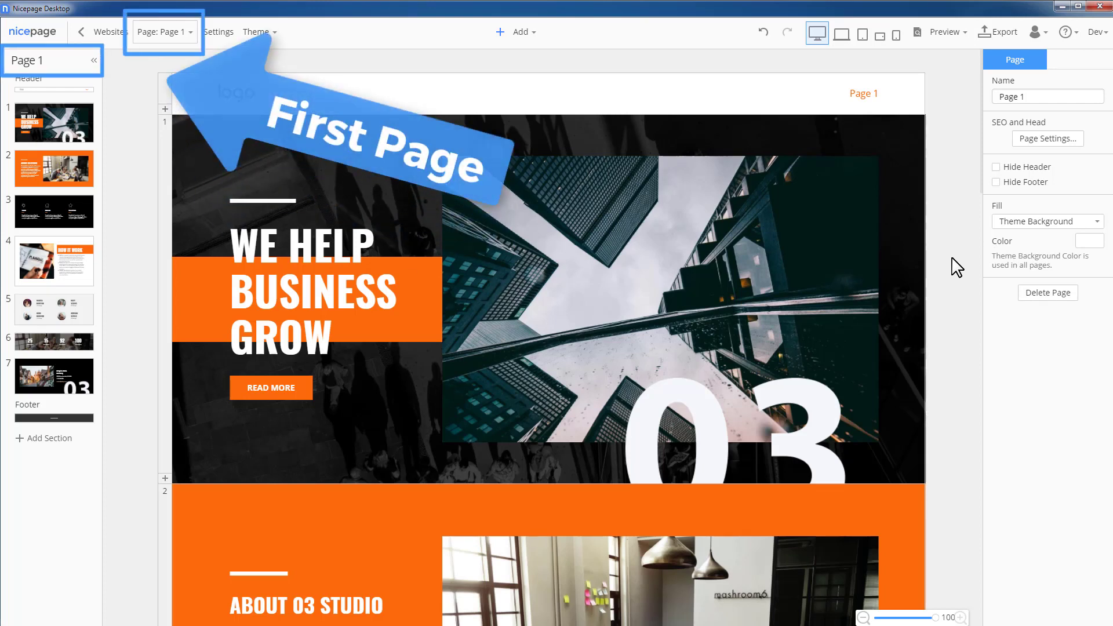
Step: Rename Page 1 to Home and export a Joomla theme named MySiteTheme
left_click(35, 60)
type("Home")
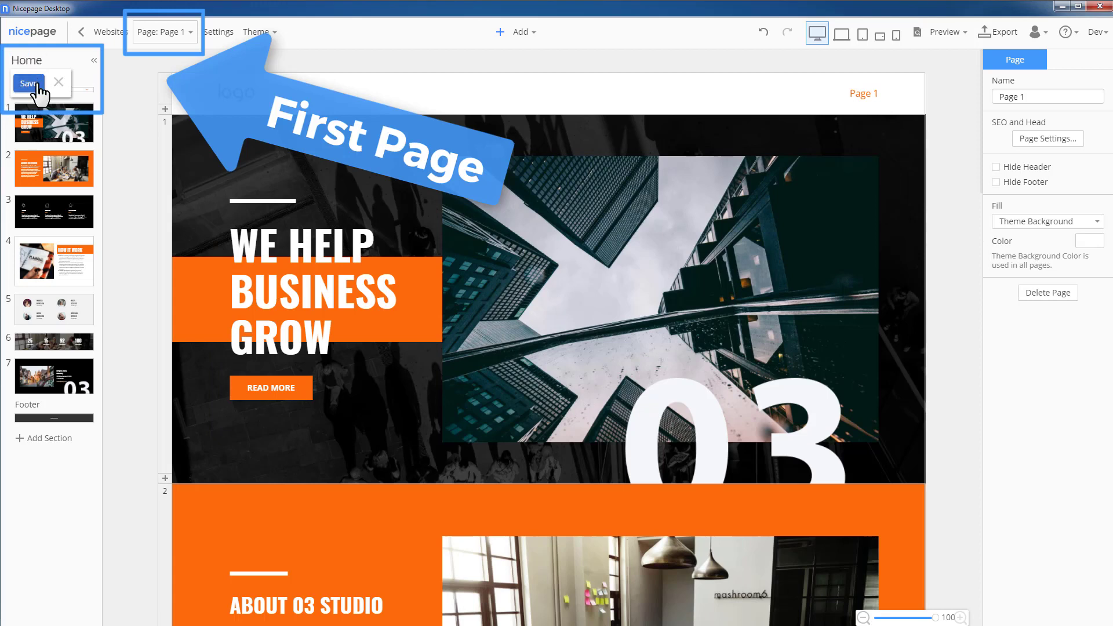
left_click(32, 83)
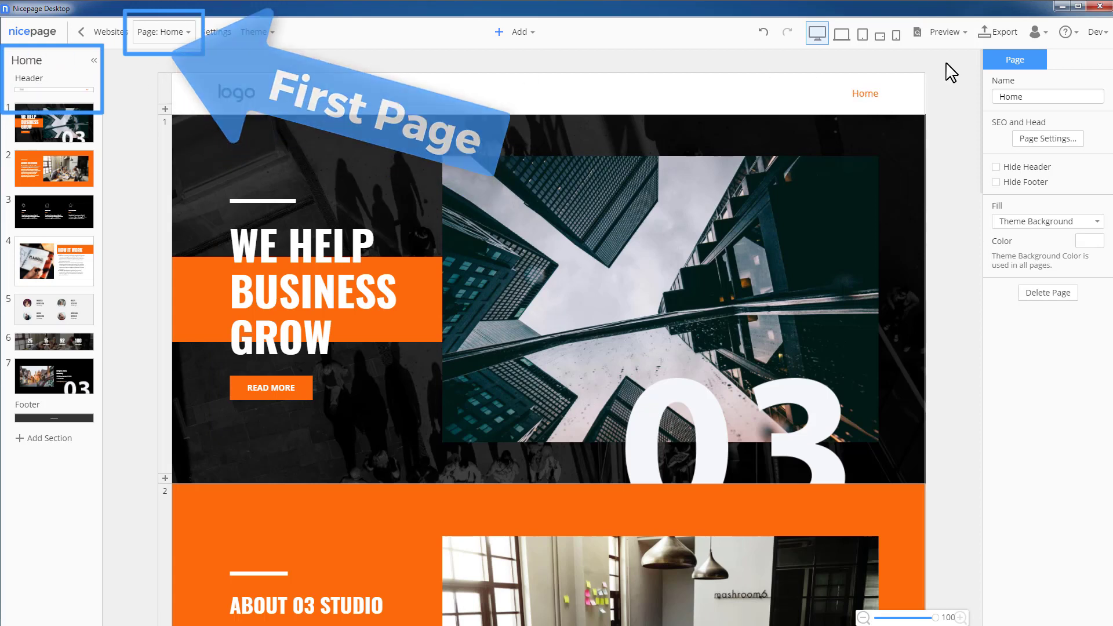
left_click(1000, 33)
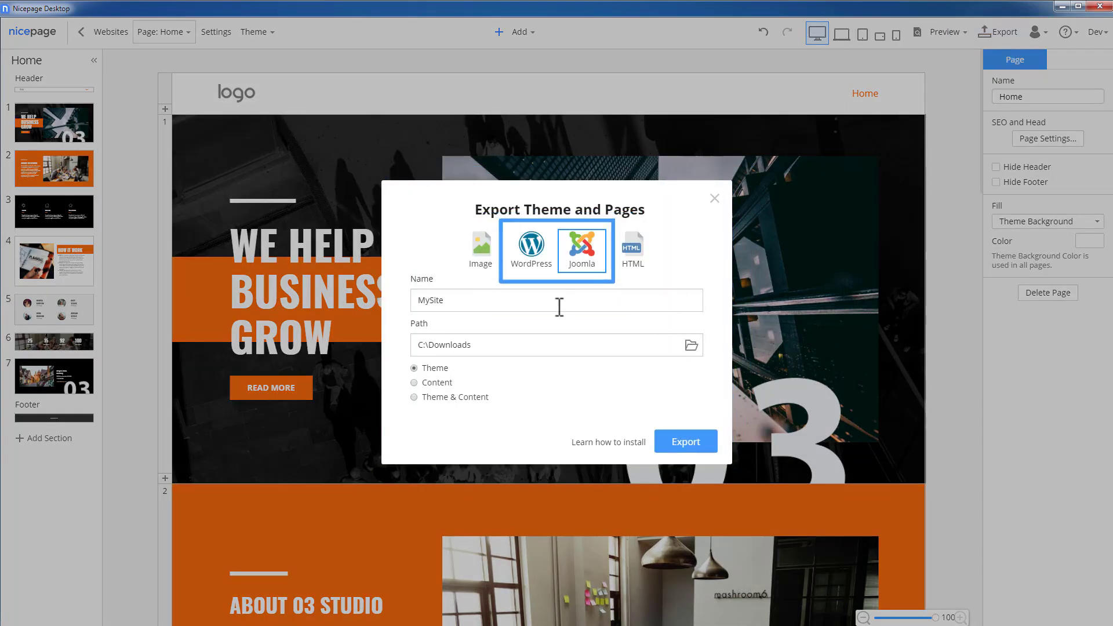
left_click(560, 303)
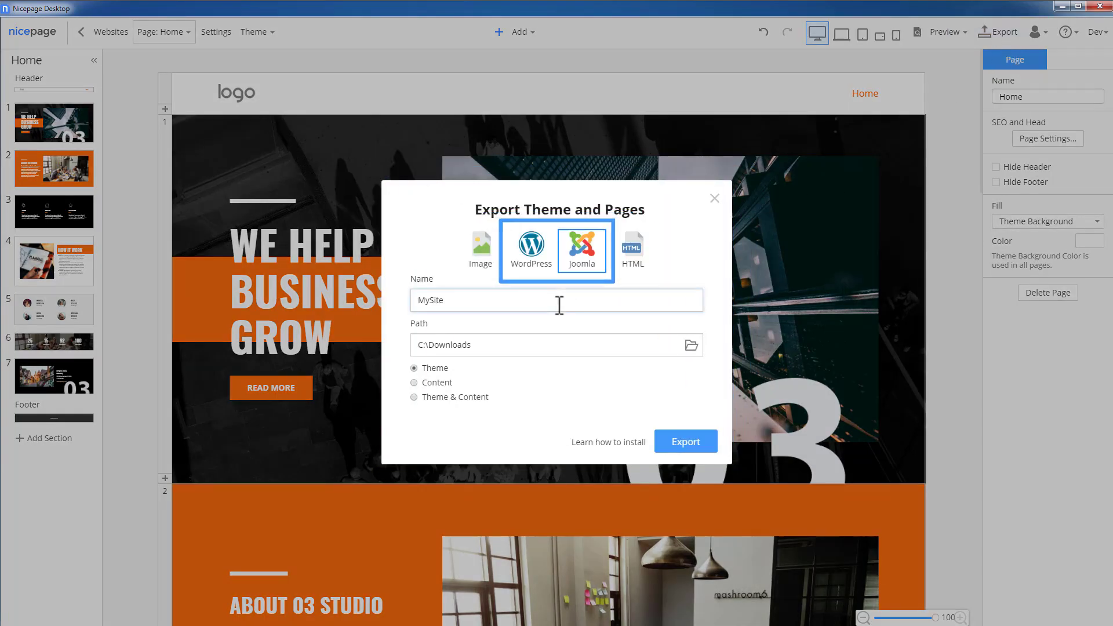
type("Theme")
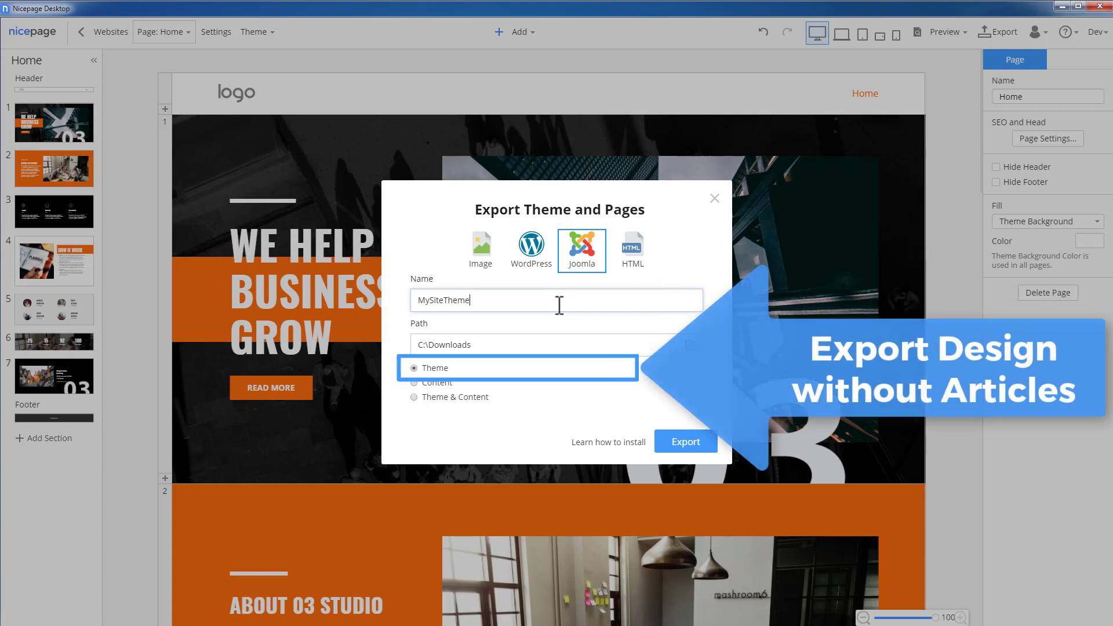
left_click(687, 447)
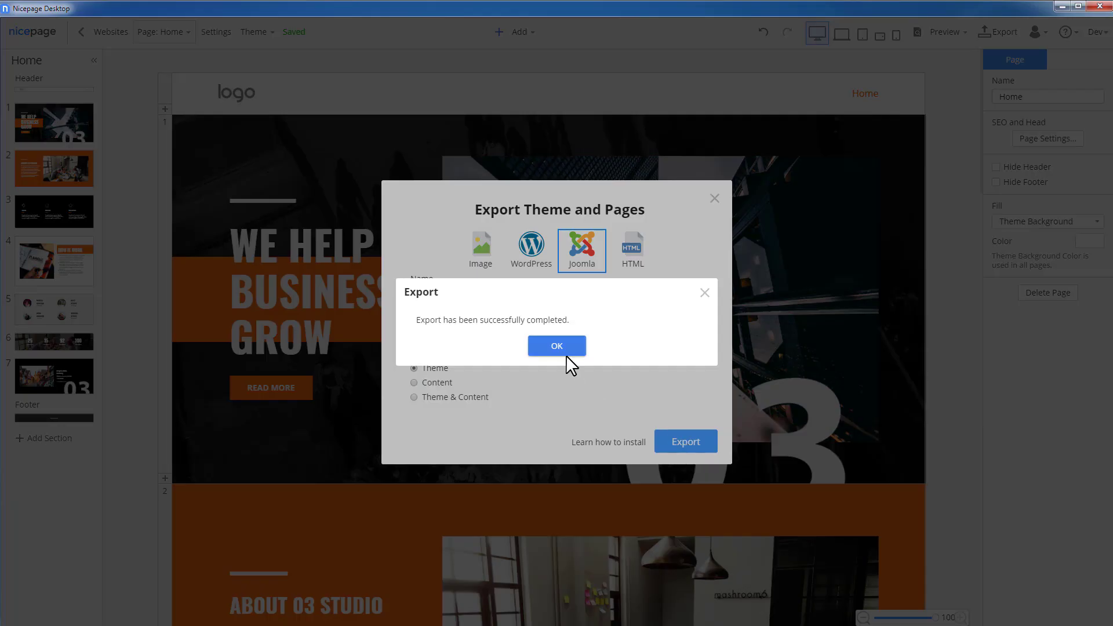
left_click(567, 350)
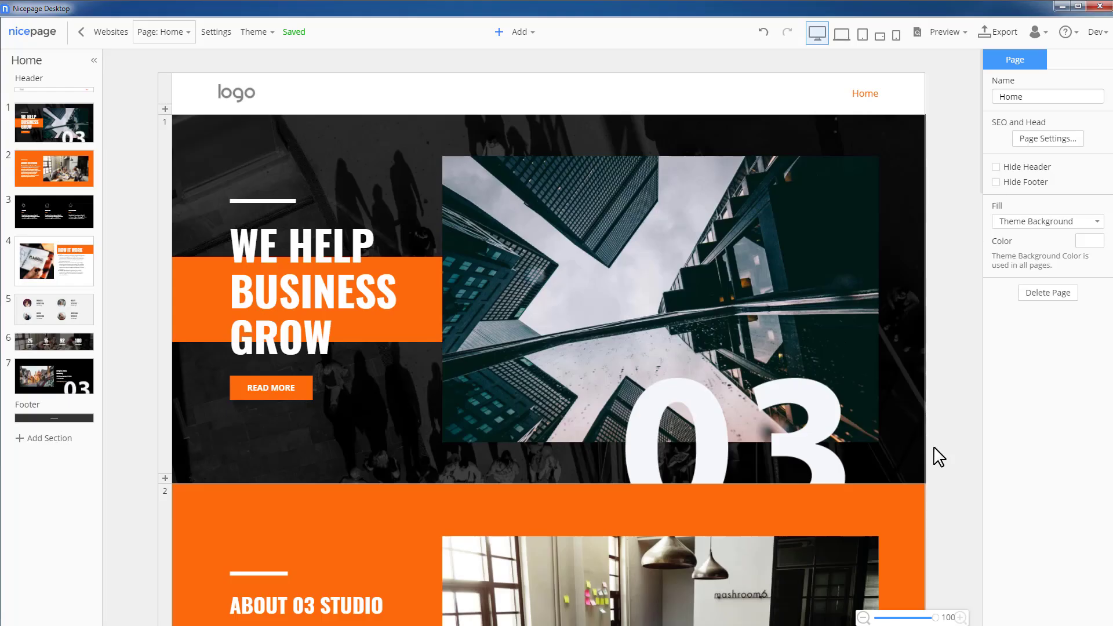
Step: Start a content-only Joomla export, renaming the package to MySiteContent
left_click(1000, 33)
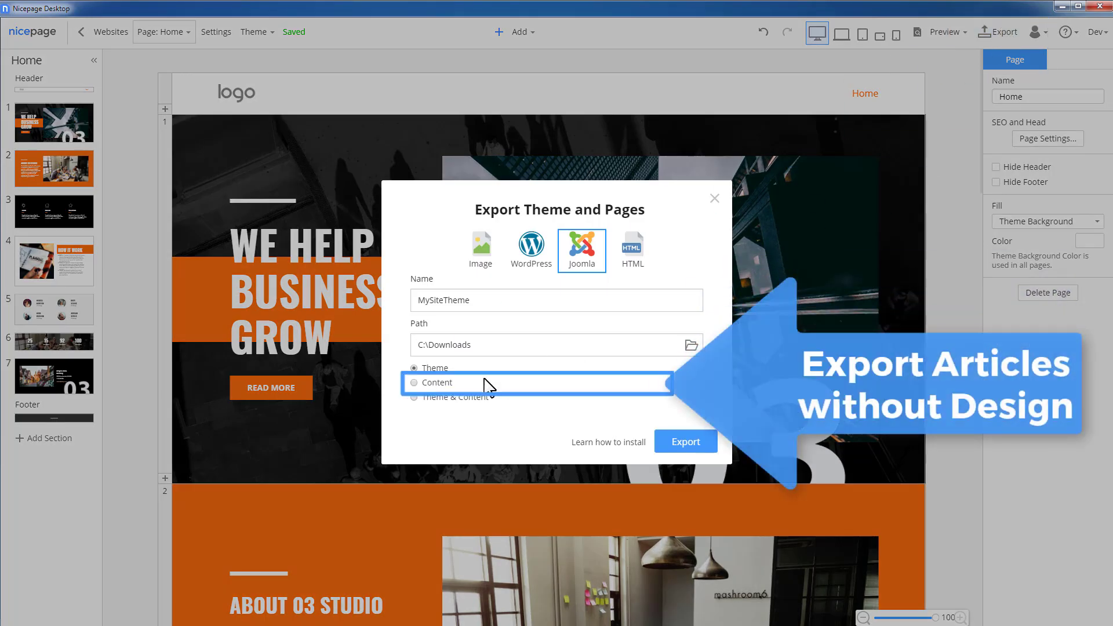
left_click(471, 301)
key("BackSpace")
key("BackSpace")
key("BackSpace")
type("C")
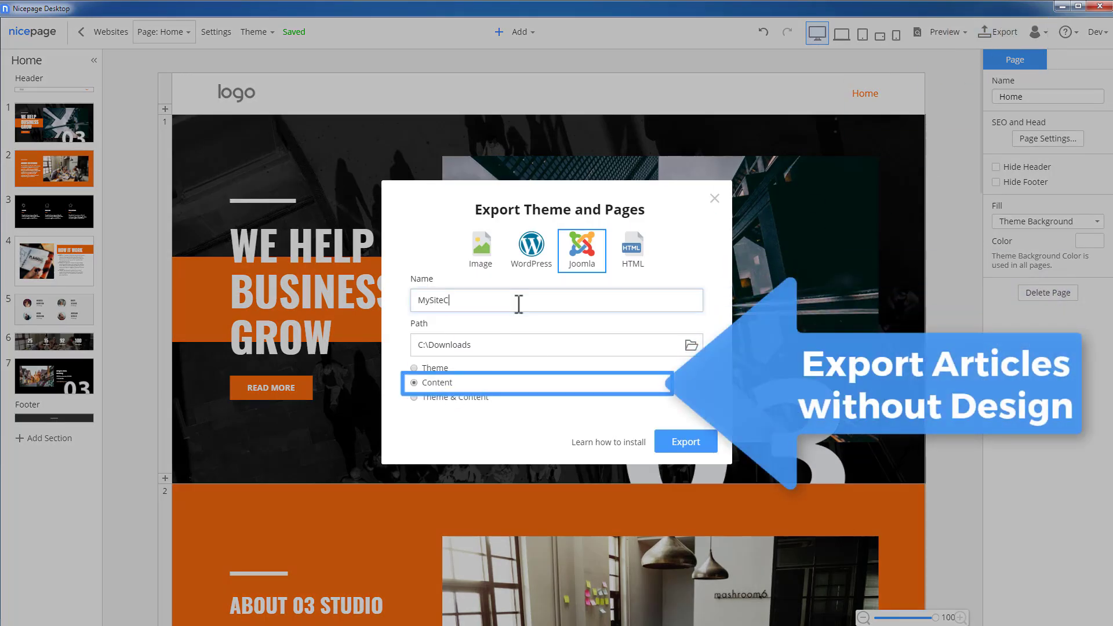
type("ontent")
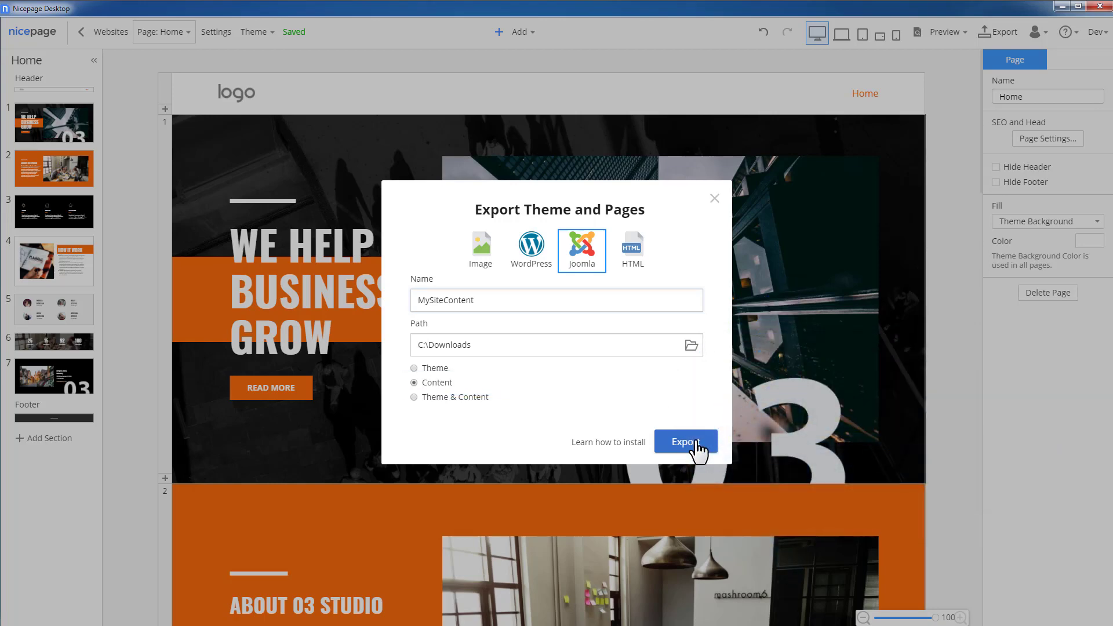
Step: Export the MySiteContent package, then start a Theme & Content export named MySiteThemeContent
left_click(698, 445)
left_click(557, 346)
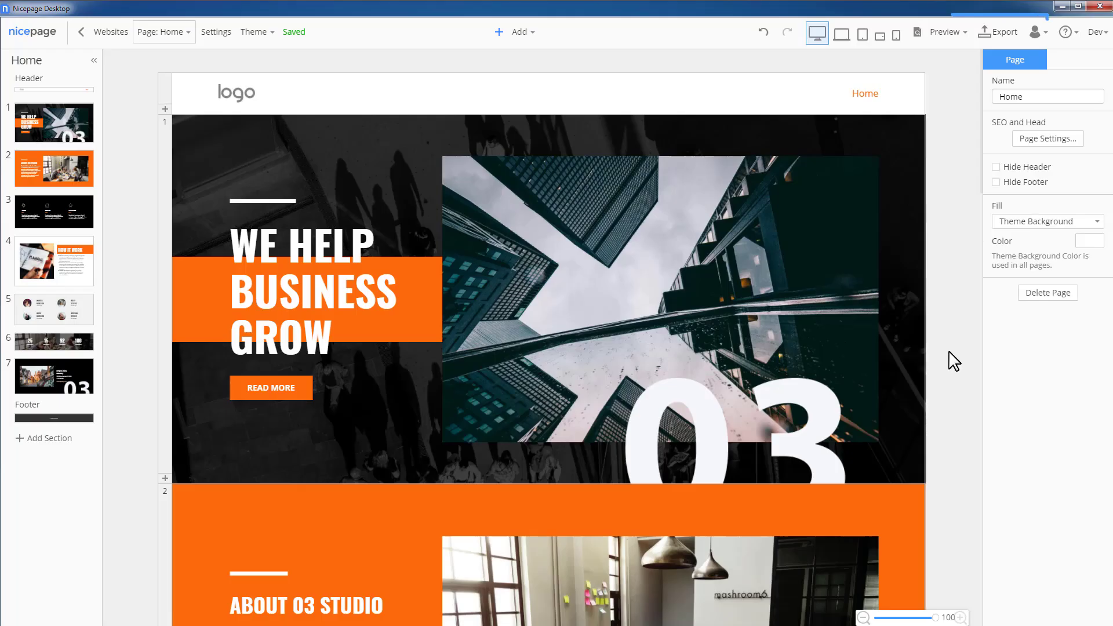
left_click(998, 32)
left_click(435, 397)
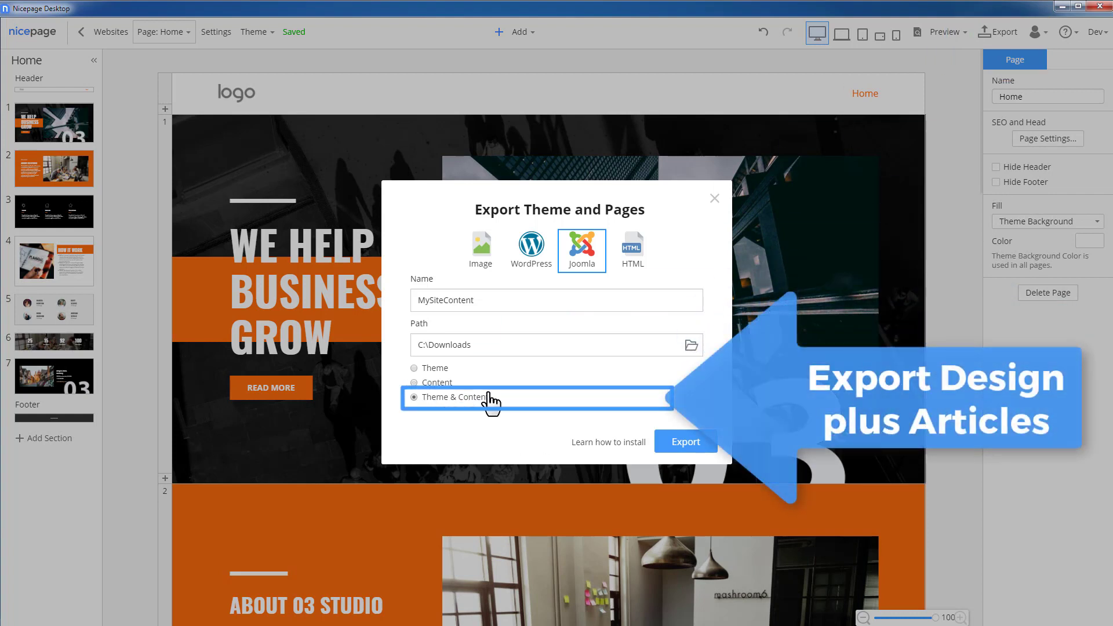
double_click(447, 302)
type("MySiteTheme")
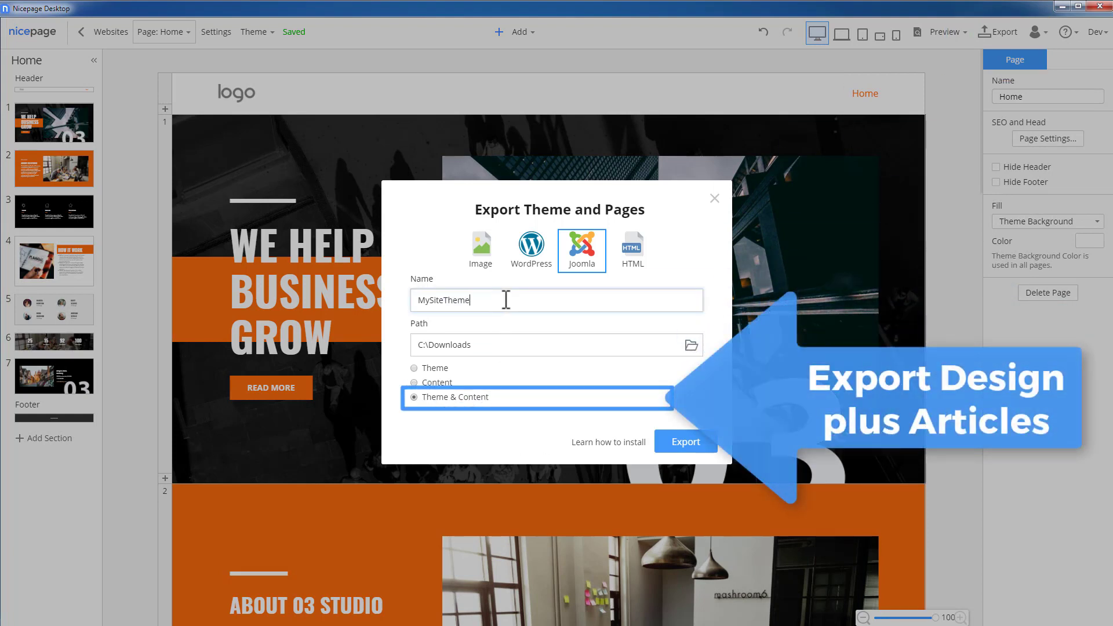
type("Content")
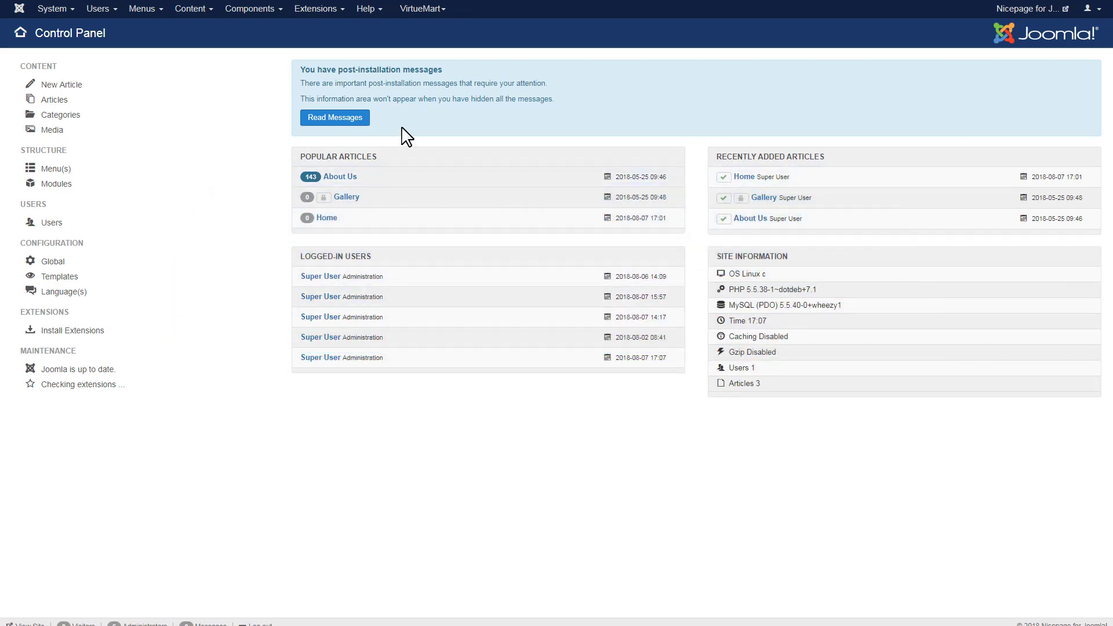
Step: Install the MySiteThemeContent template package and make its style the default
left_click(314, 11)
mouse_move(314, 28)
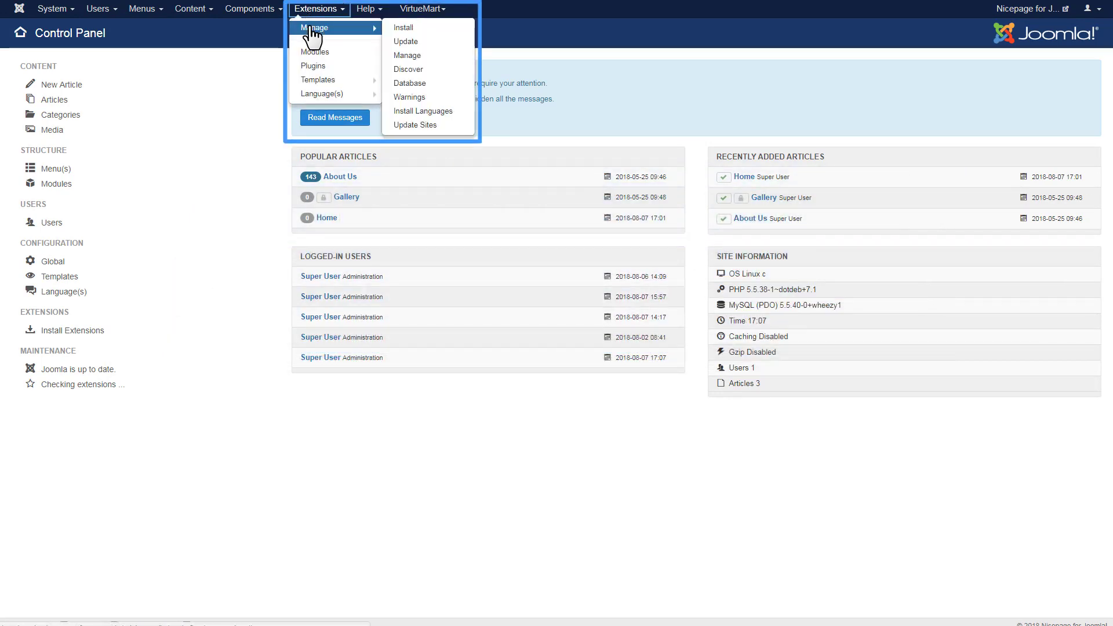
left_click(426, 29)
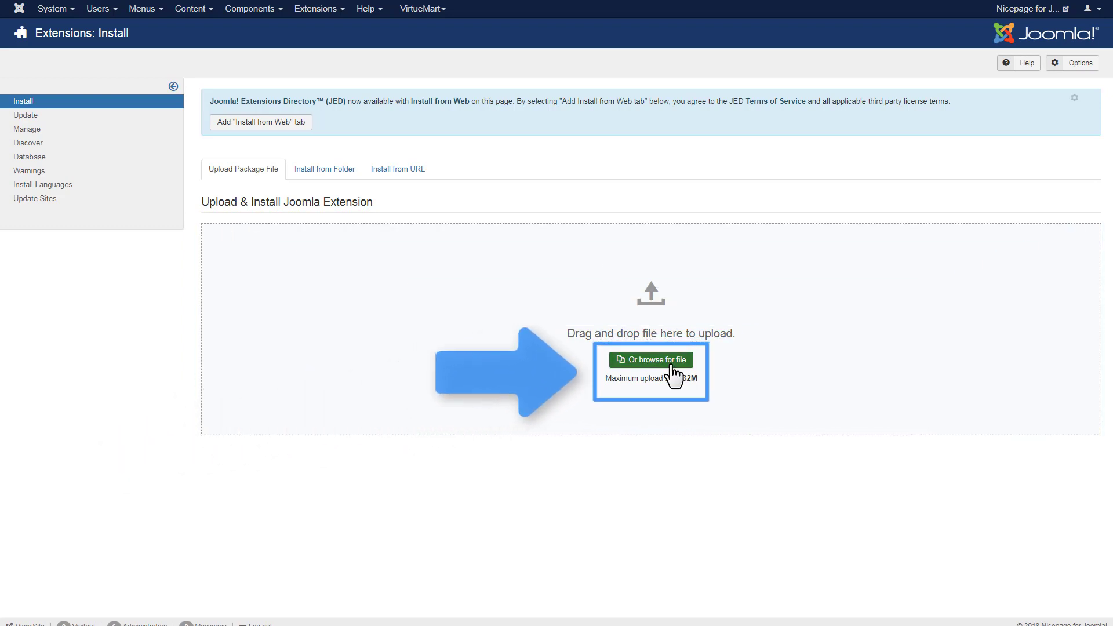
left_click(672, 364)
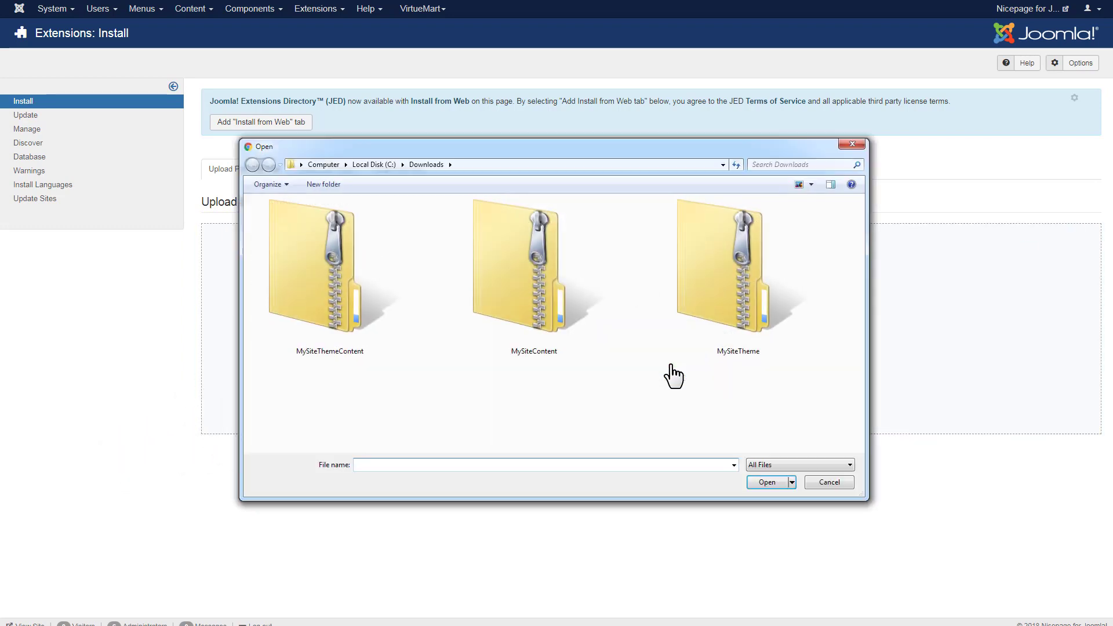
left_click(363, 289)
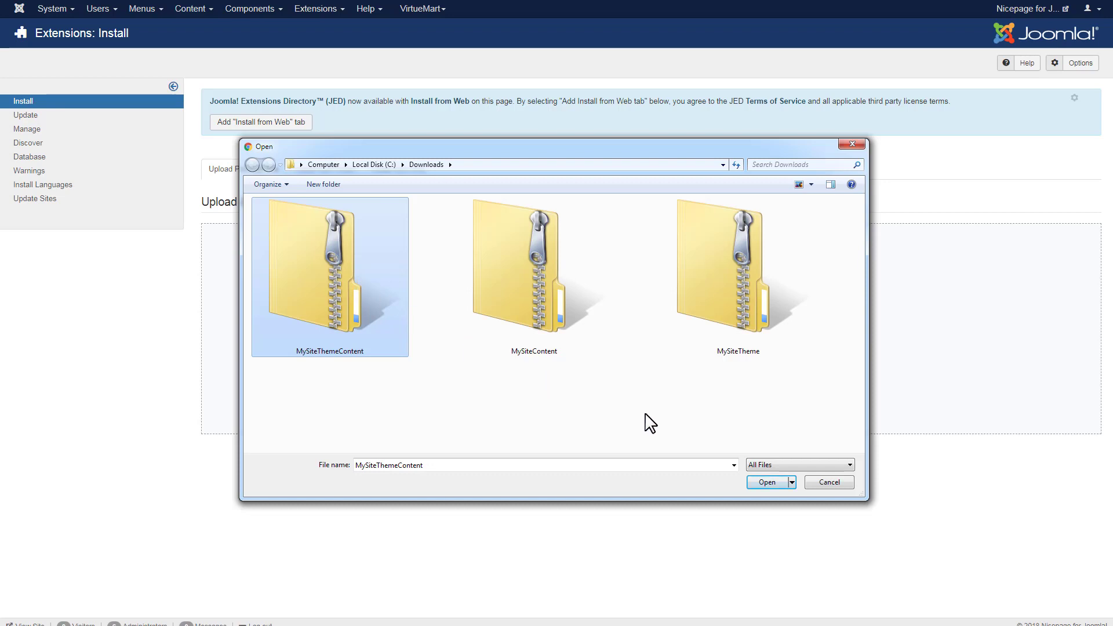
left_click(766, 481)
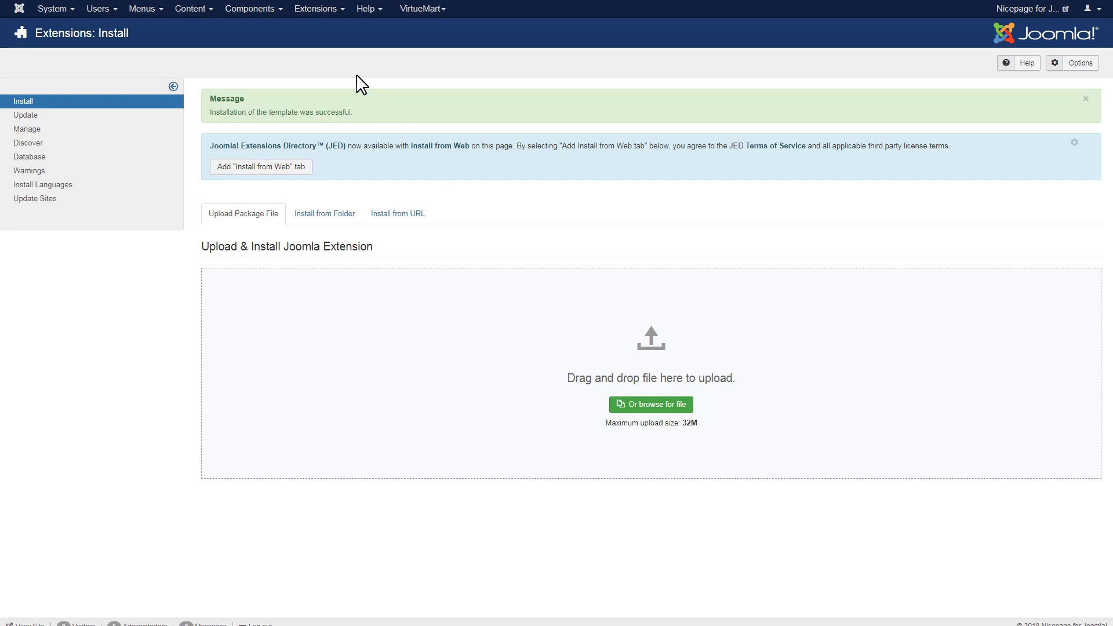
left_click(320, 10)
mouse_move(321, 86)
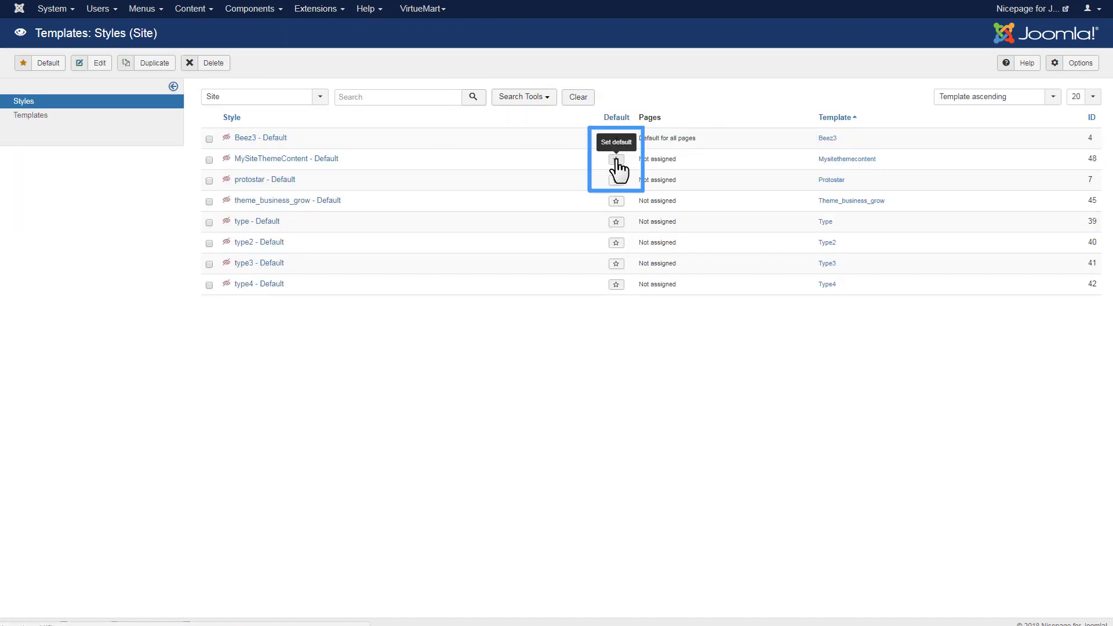
left_click(616, 160)
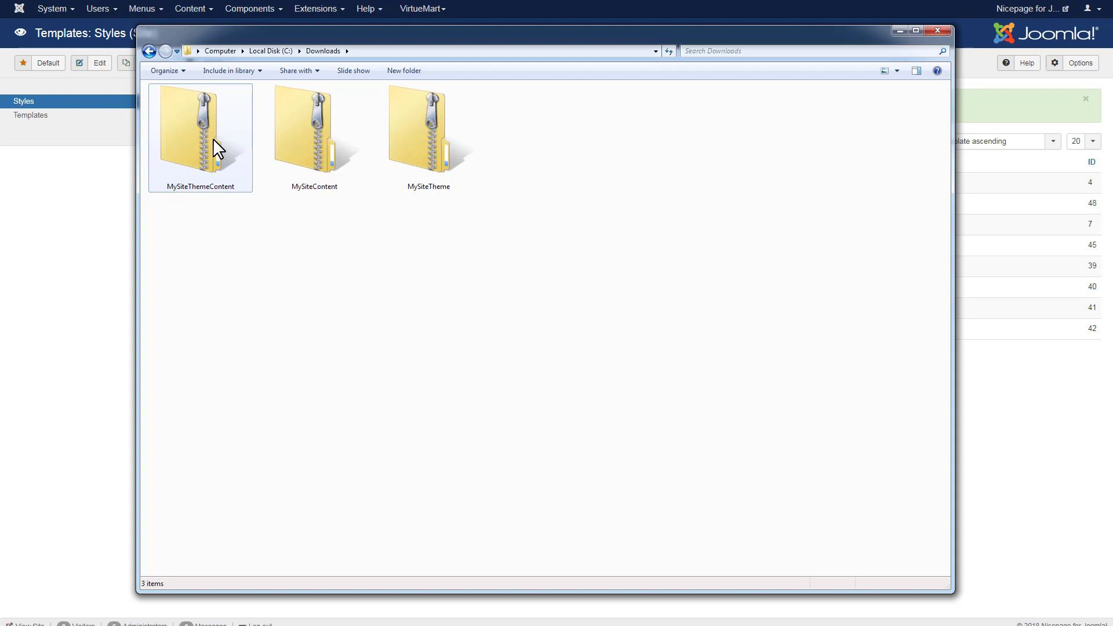
Step: Extract MySiteThemeContent.zip and select nicepage.zip from its extensions folder
right_click(224, 145)
left_click(252, 178)
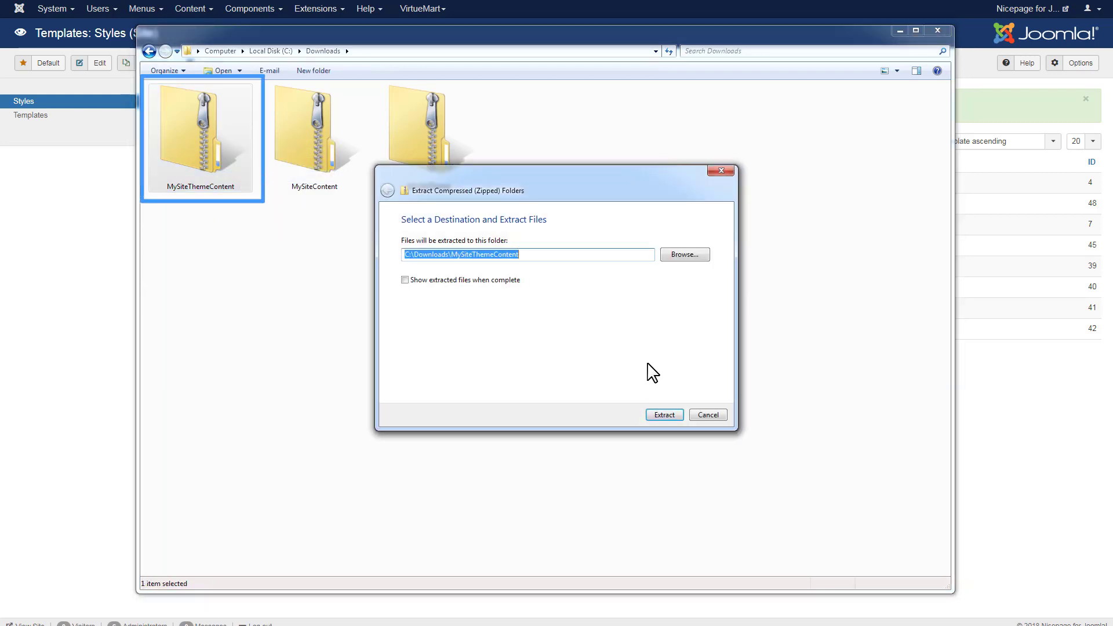
left_click(676, 417)
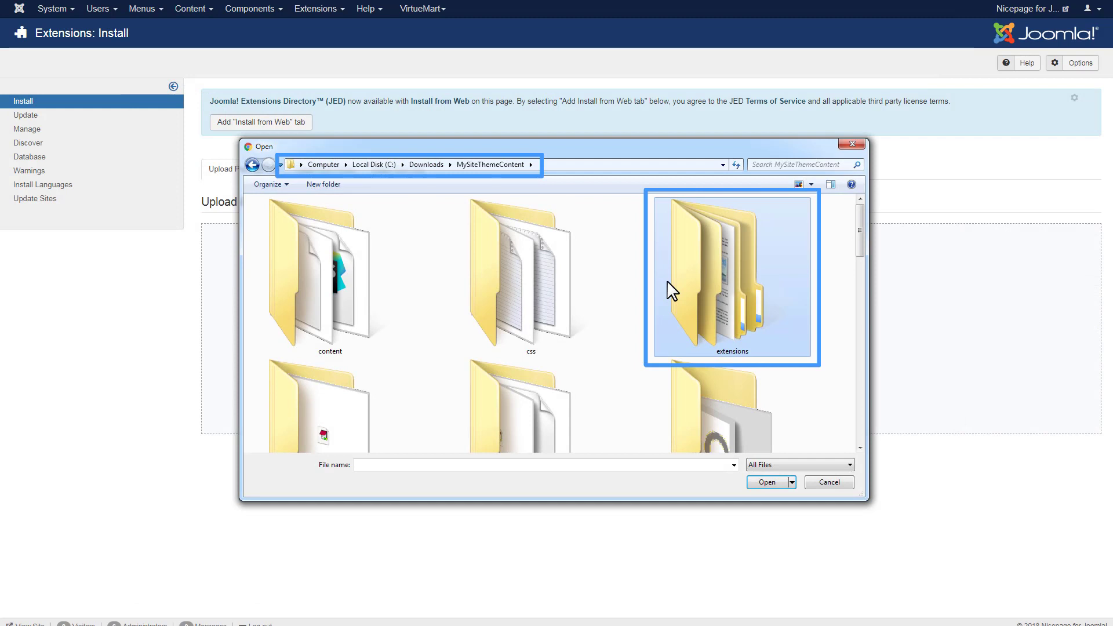
double_click(672, 289)
left_click(331, 271)
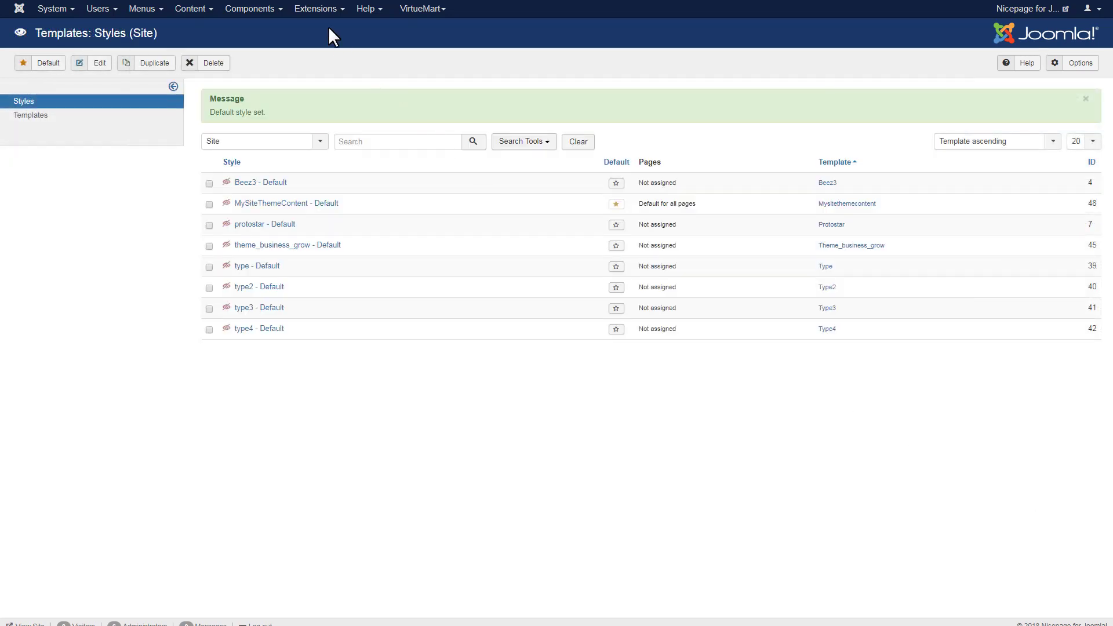
Step: Install nicepage.zip from the MySiteThemeContent\extensions folder through Extensions > Install
left_click(321, 13)
mouse_move(324, 27)
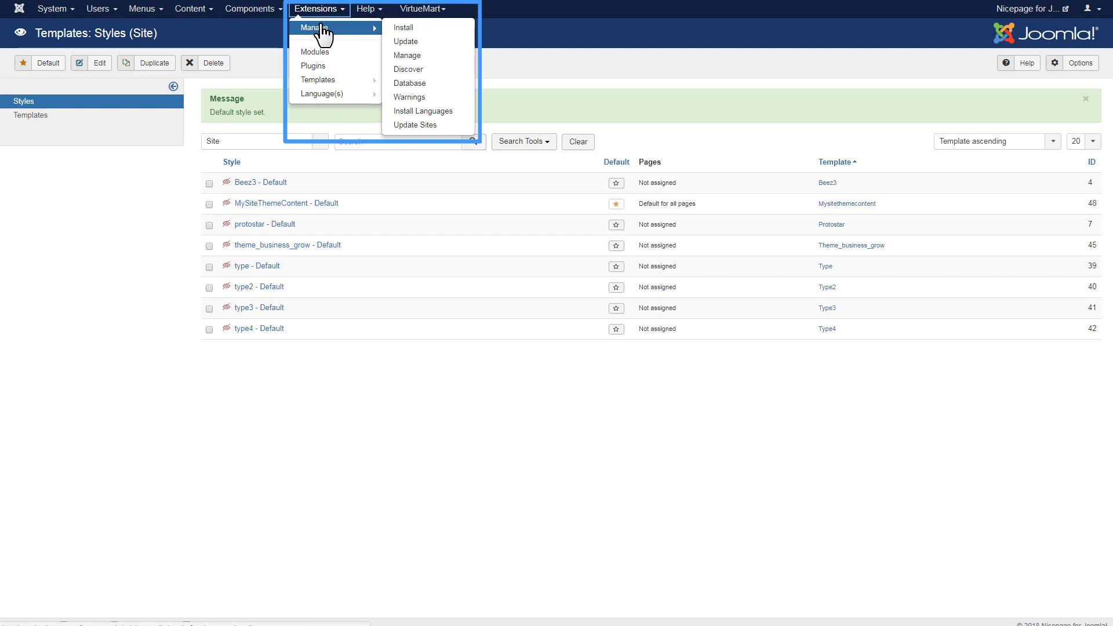
left_click(405, 29)
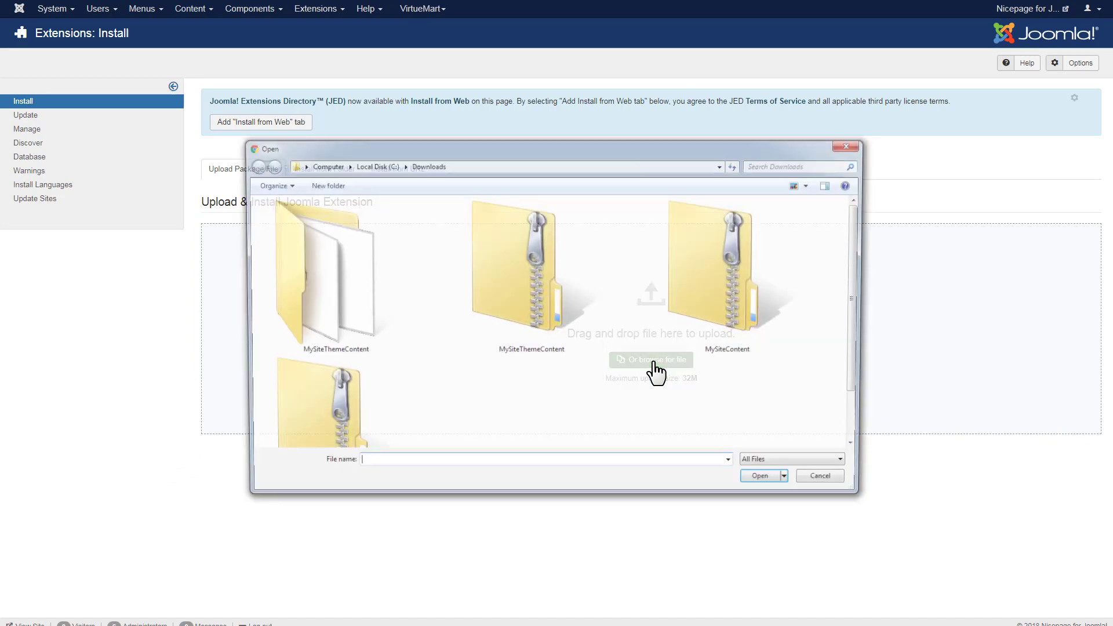
double_click(354, 294)
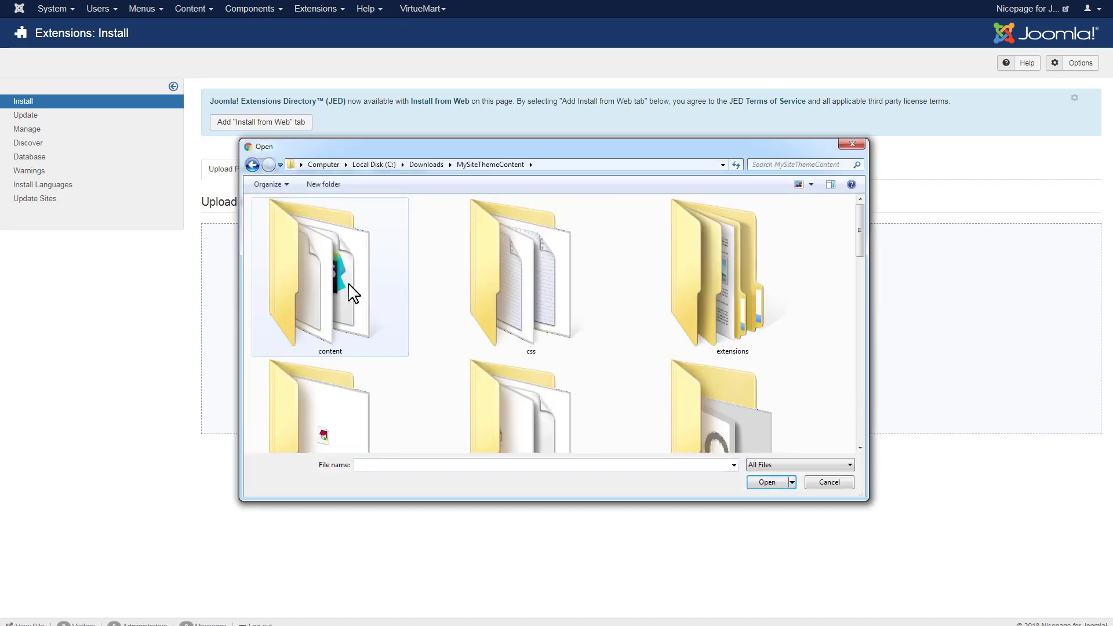
double_click(665, 290)
left_click(331, 271)
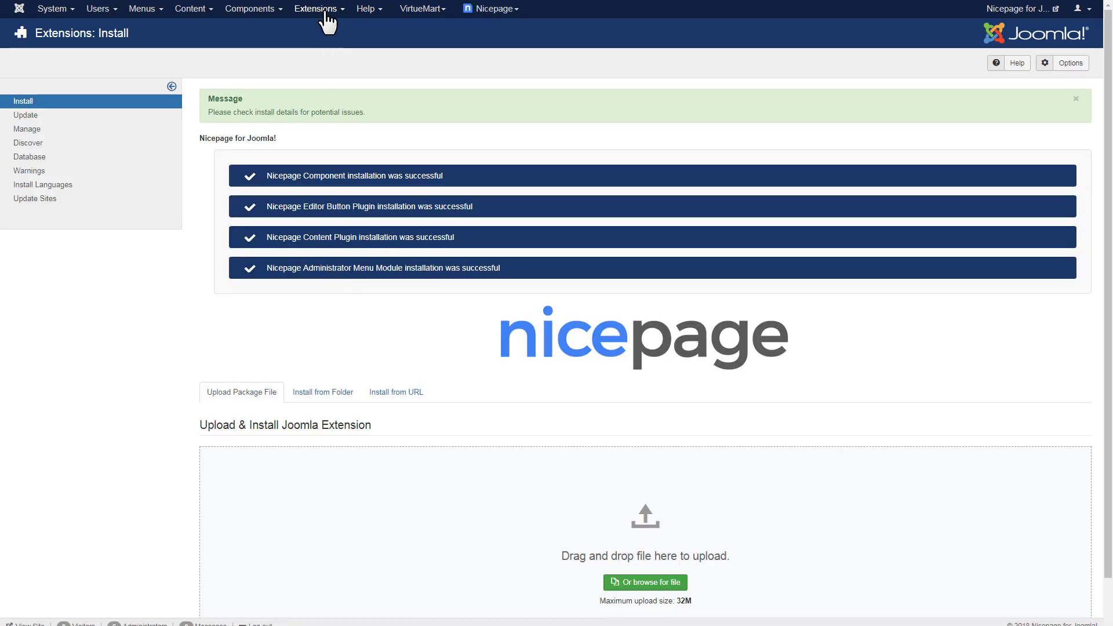
Step: Import the bundled content from the MySiteThemeContent - Default style, then save and close it
left_click(319, 9)
left_click(327, 84)
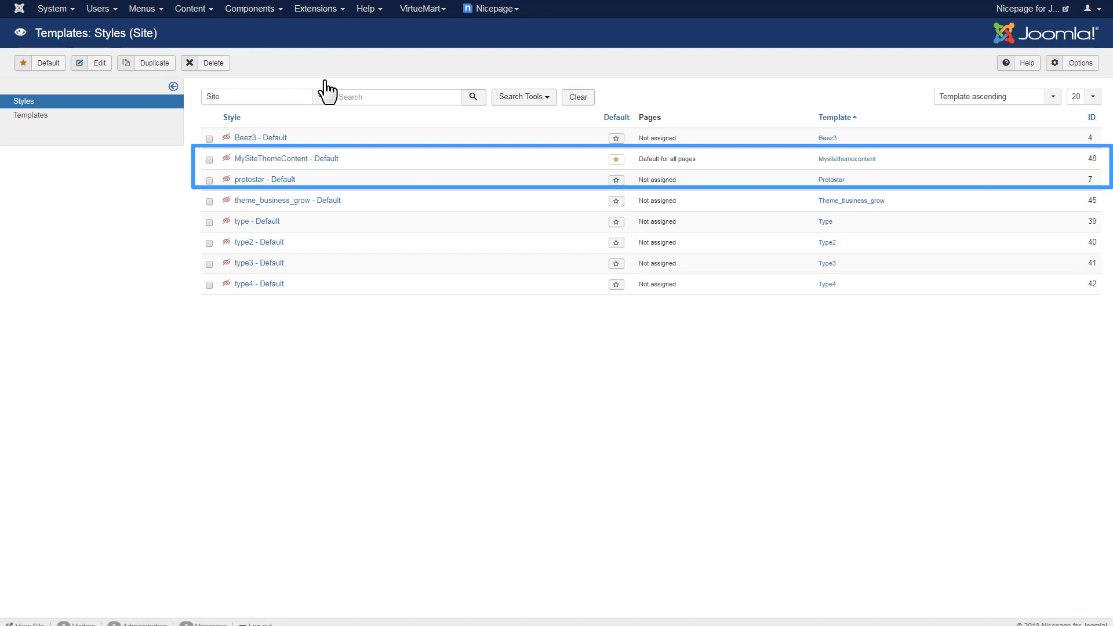
left_click(291, 160)
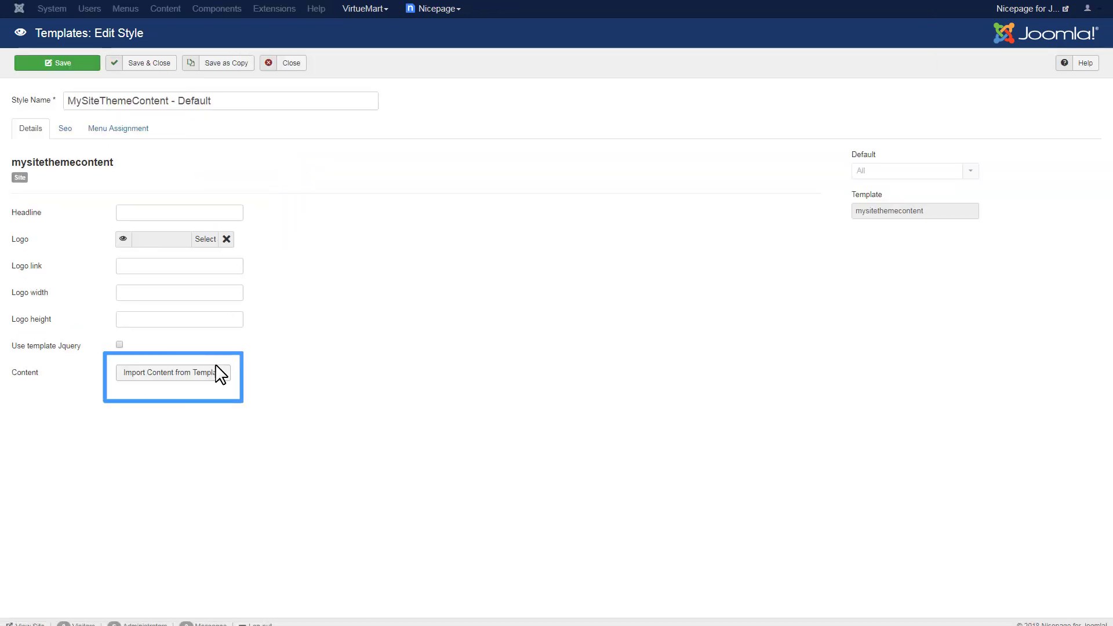
left_click(211, 375)
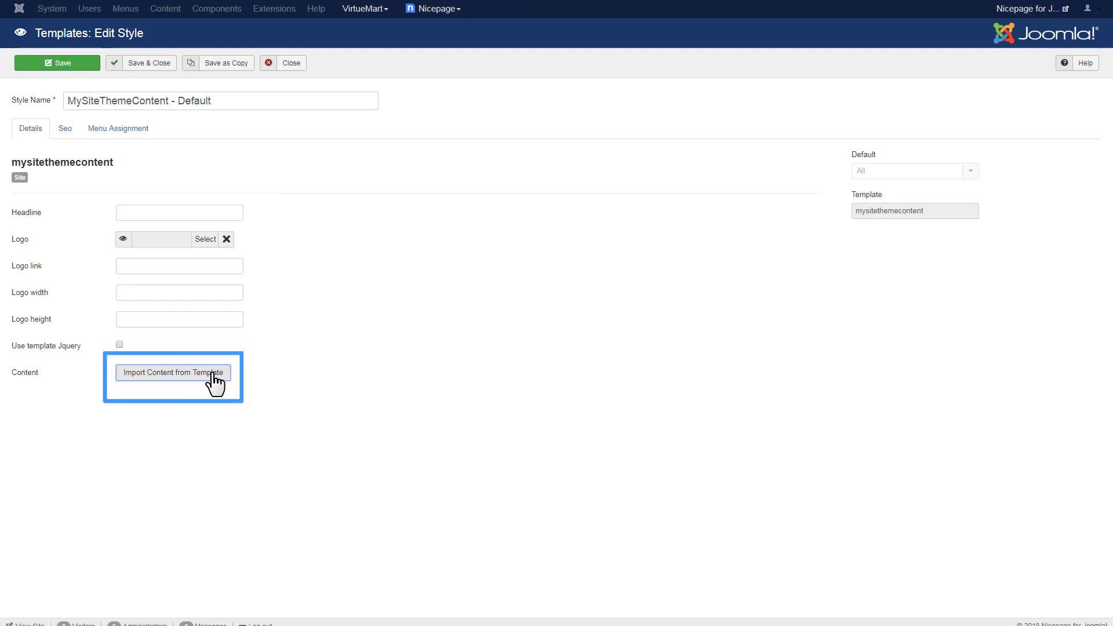
left_click(212, 381)
left_click(614, 334)
left_click(566, 329)
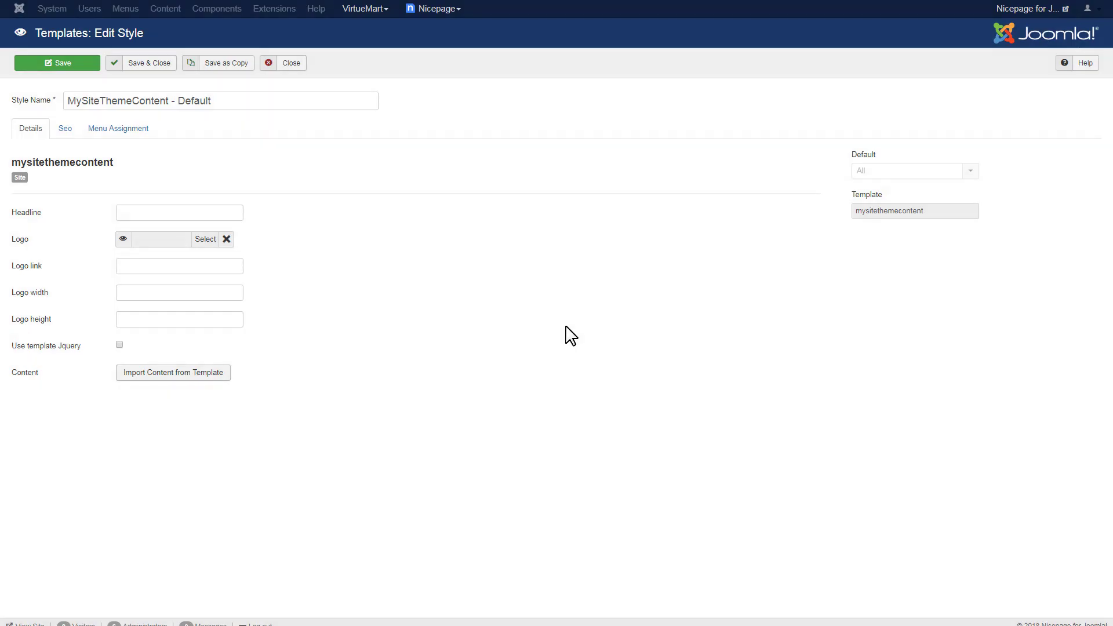
left_click(157, 65)
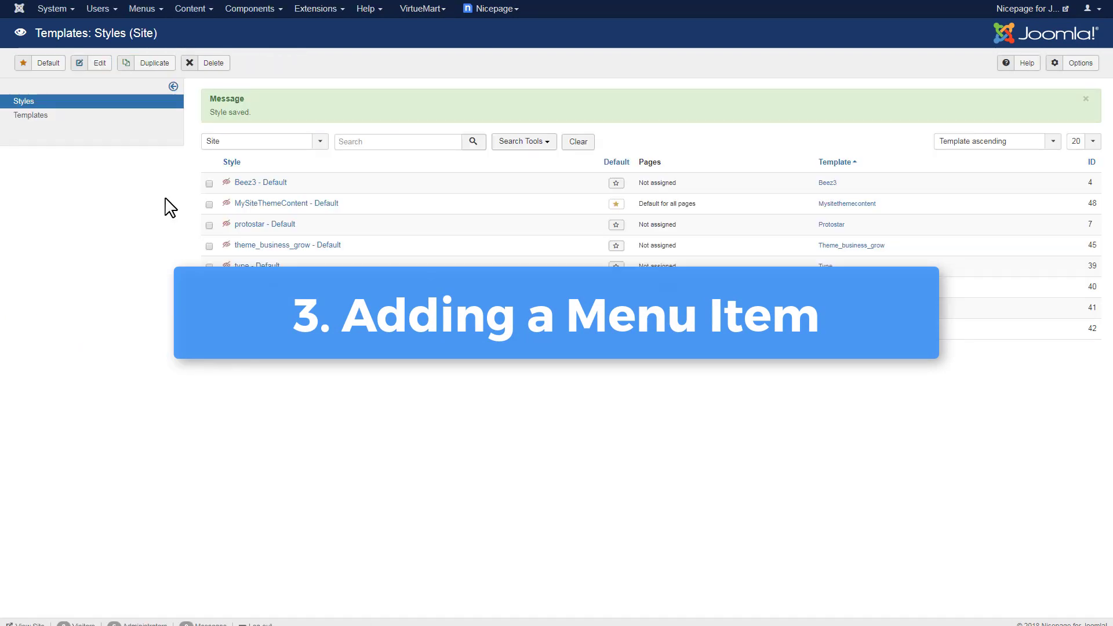
Step: Create a Main Menu item titled Home of type Single Article
left_click(158, 11)
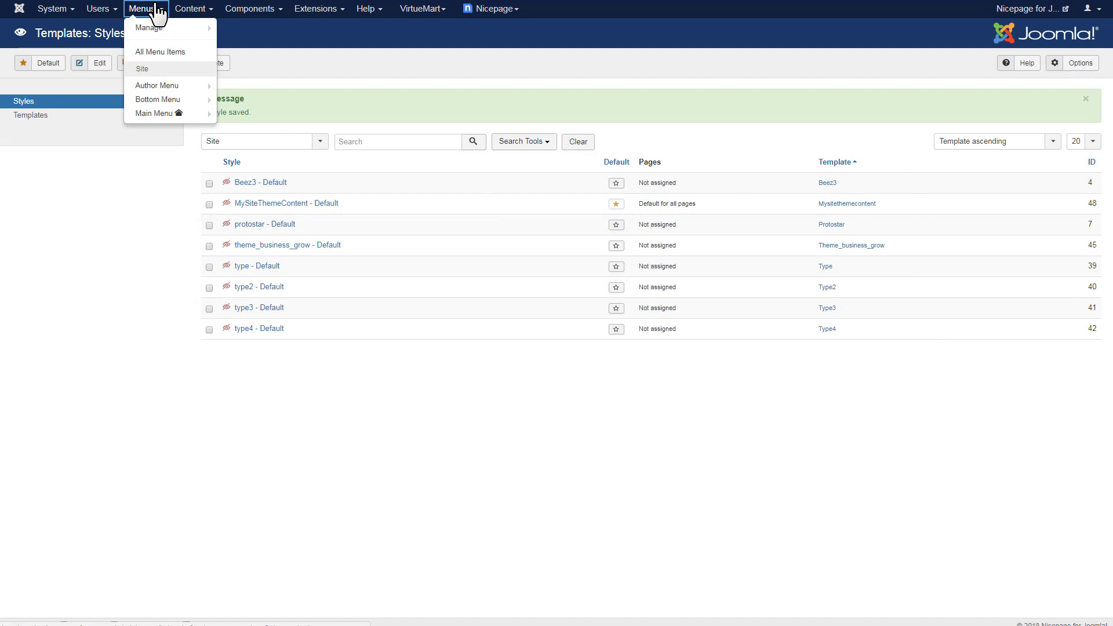
mouse_move(165, 113)
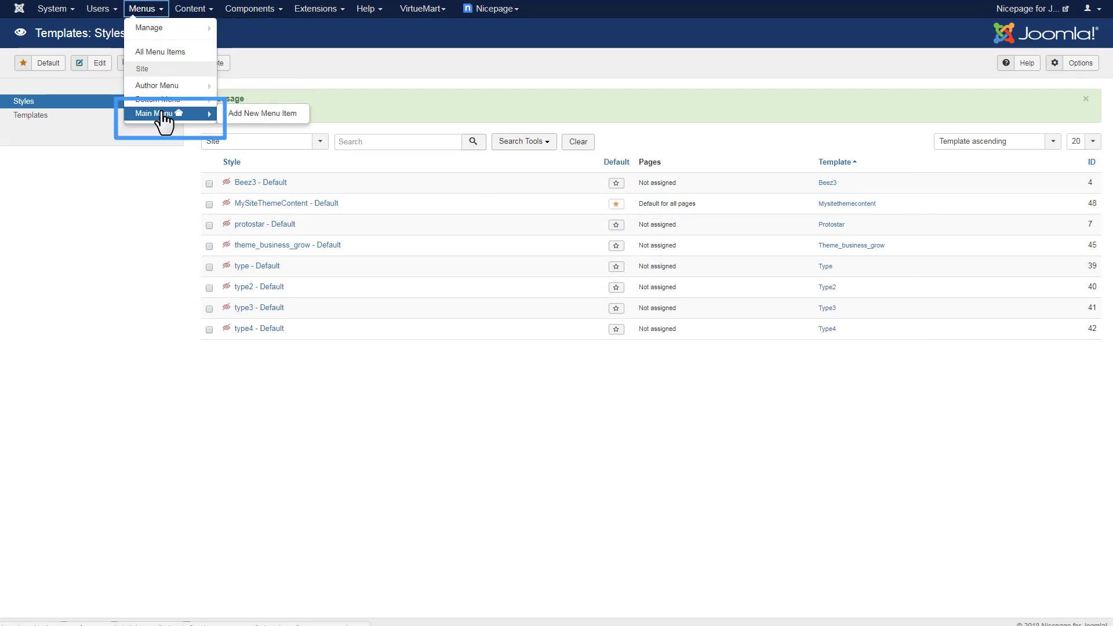
left_click(257, 117)
type("H")
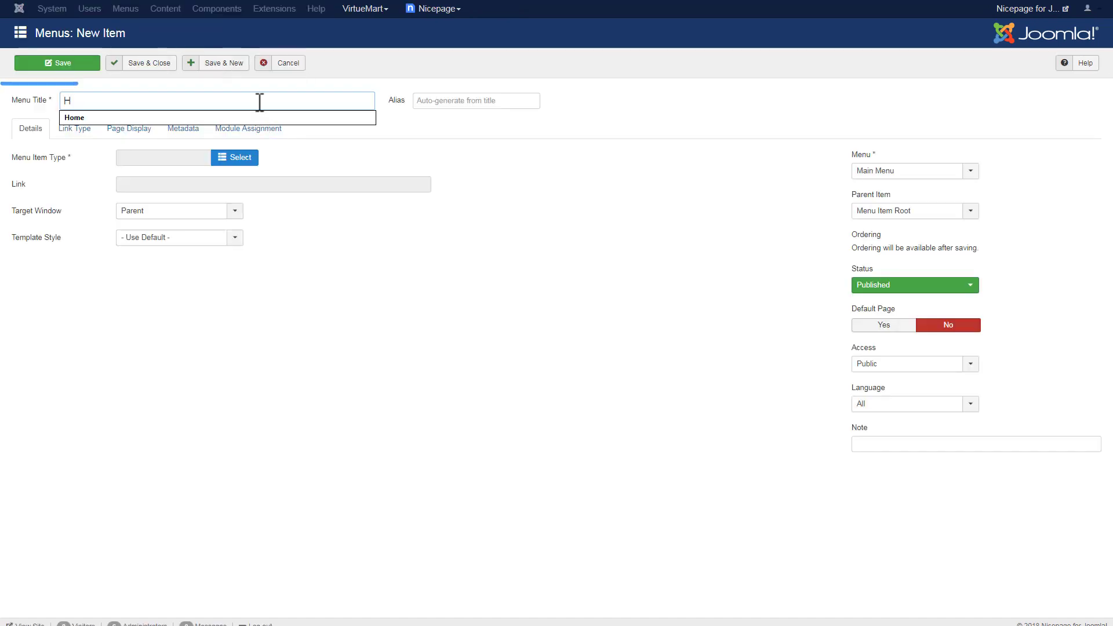
type("ome")
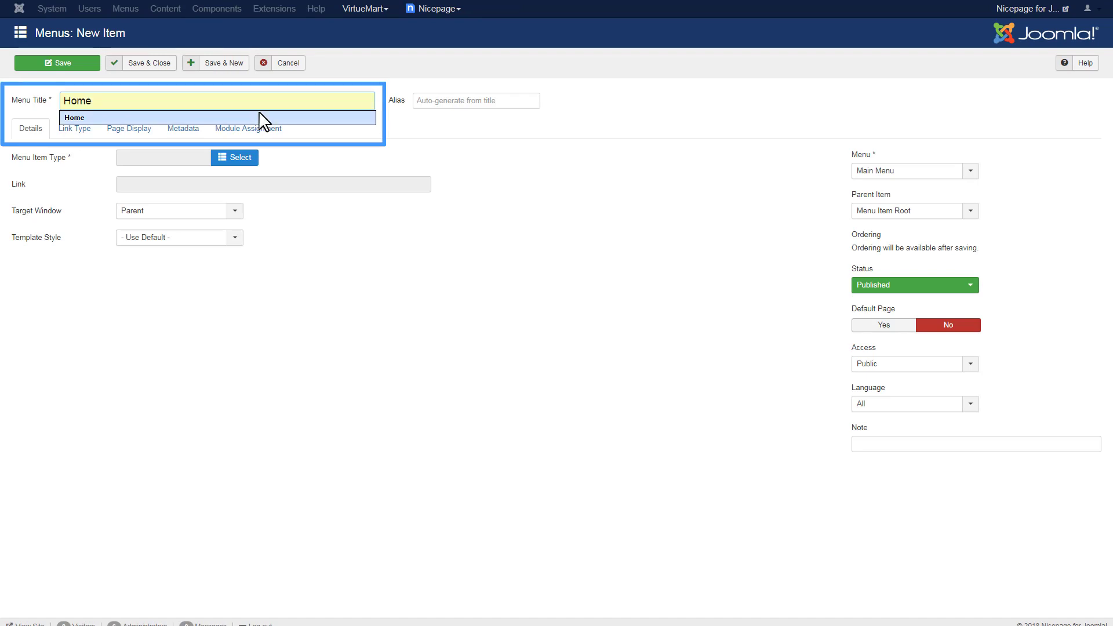
left_click(259, 118)
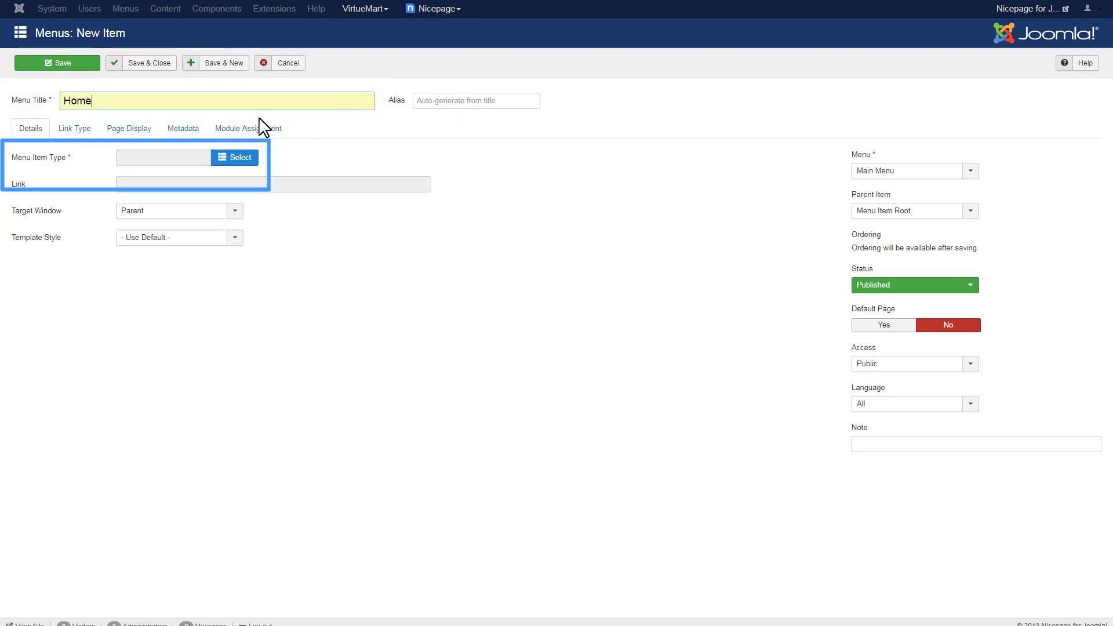
left_click(242, 166)
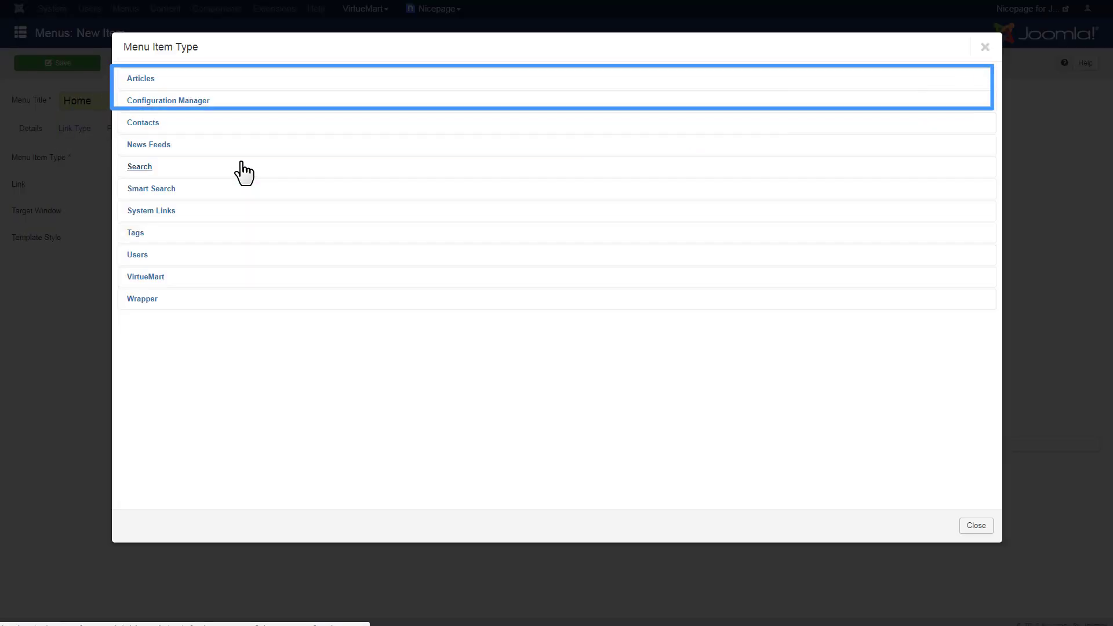
left_click(140, 80)
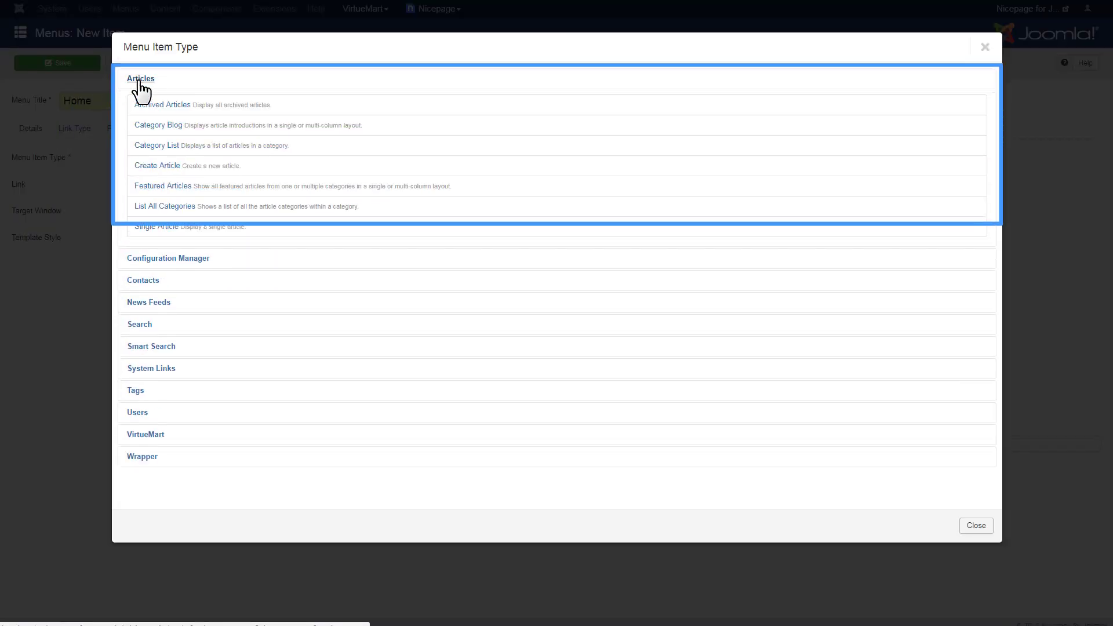
left_click(157, 228)
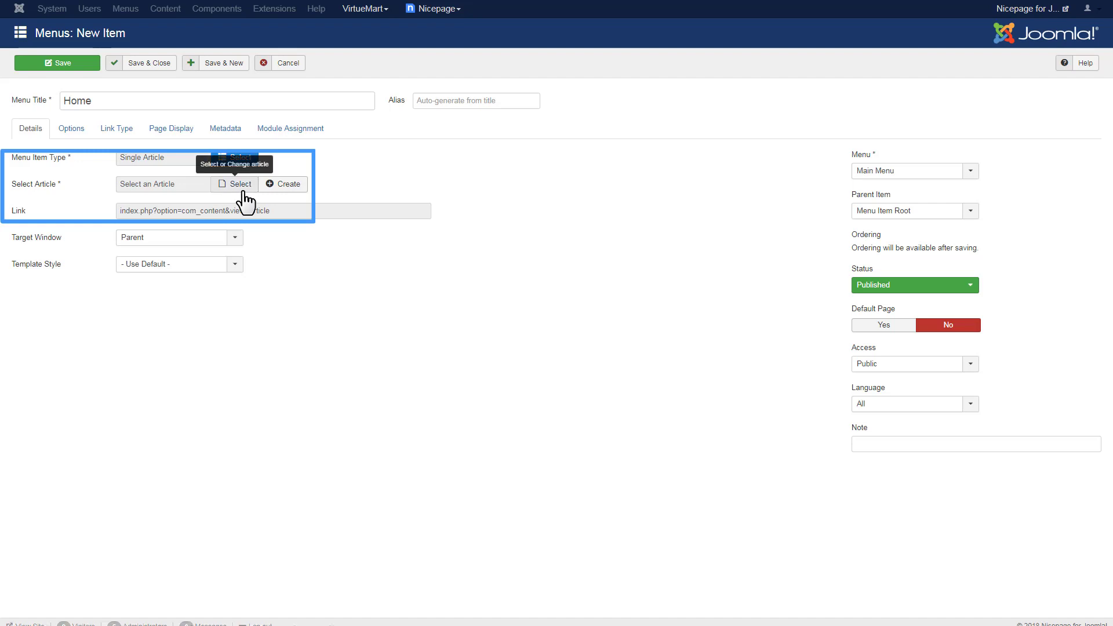
Step: Link the item to the Home article, set Default Page to Yes, and save
left_click(244, 193)
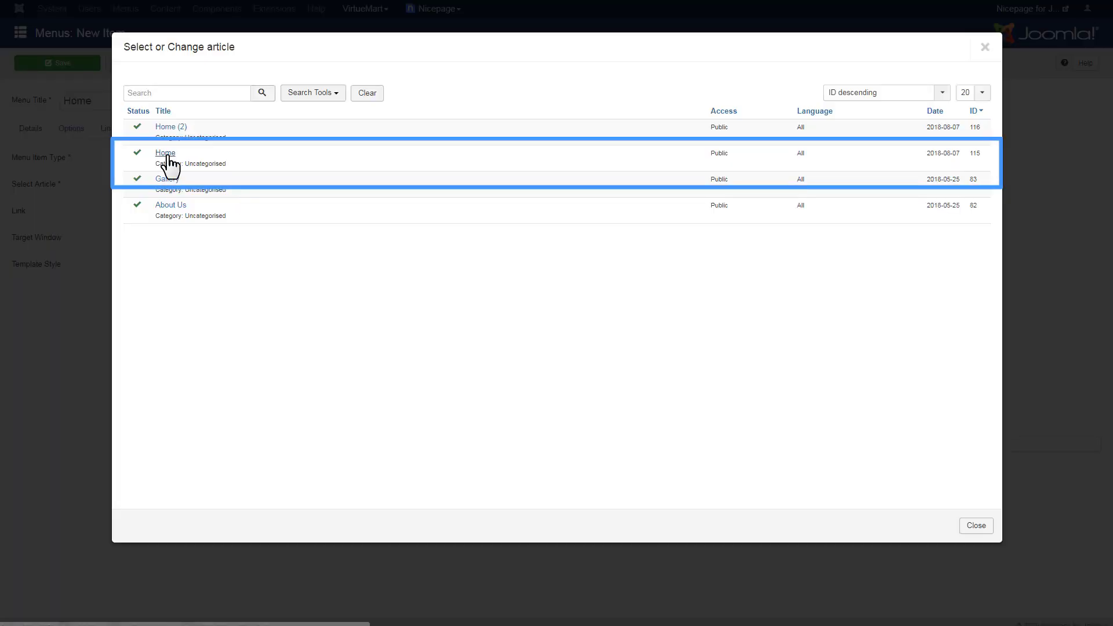
left_click(165, 154)
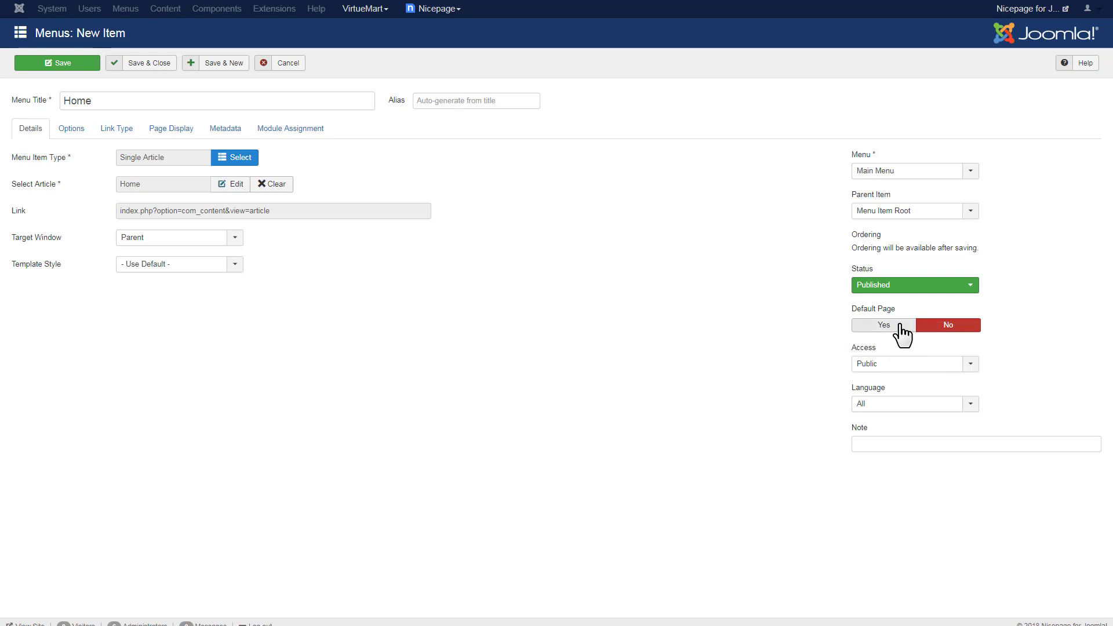
left_click(884, 326)
left_click(144, 65)
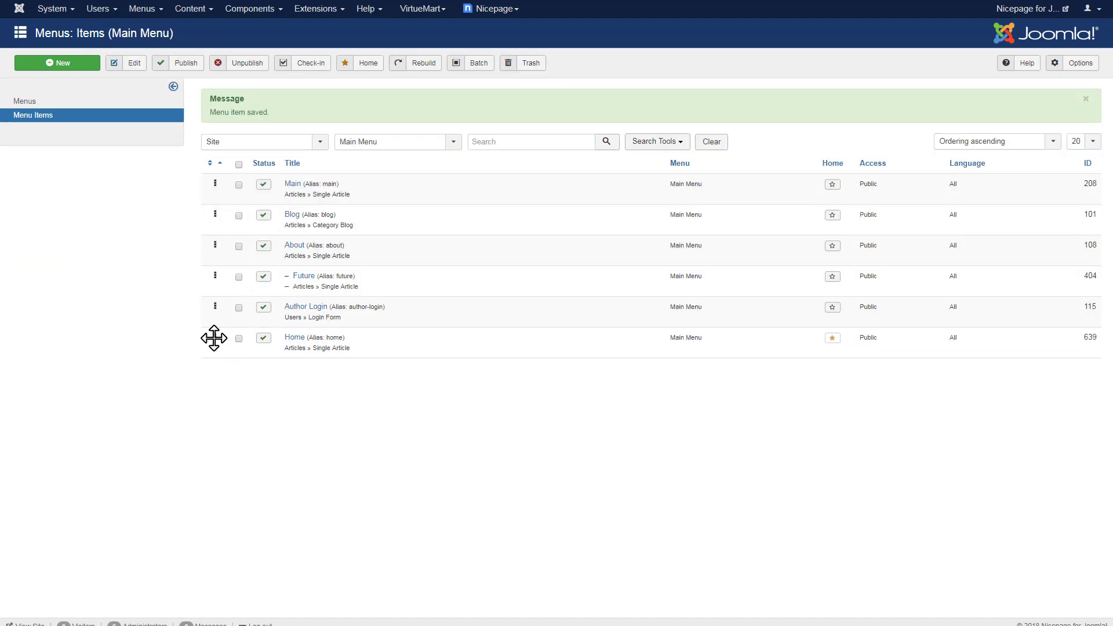
Step: Drag the Home item to the top of Main Menu and preview the live site
left_click_drag(215, 338, 203, 177)
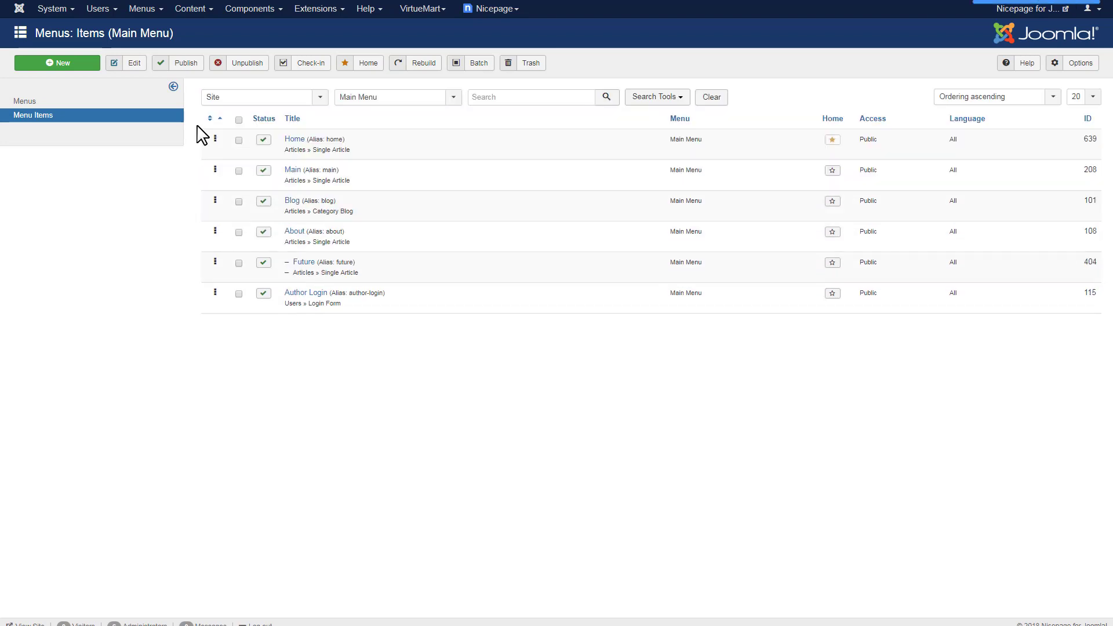
left_click(1031, 11)
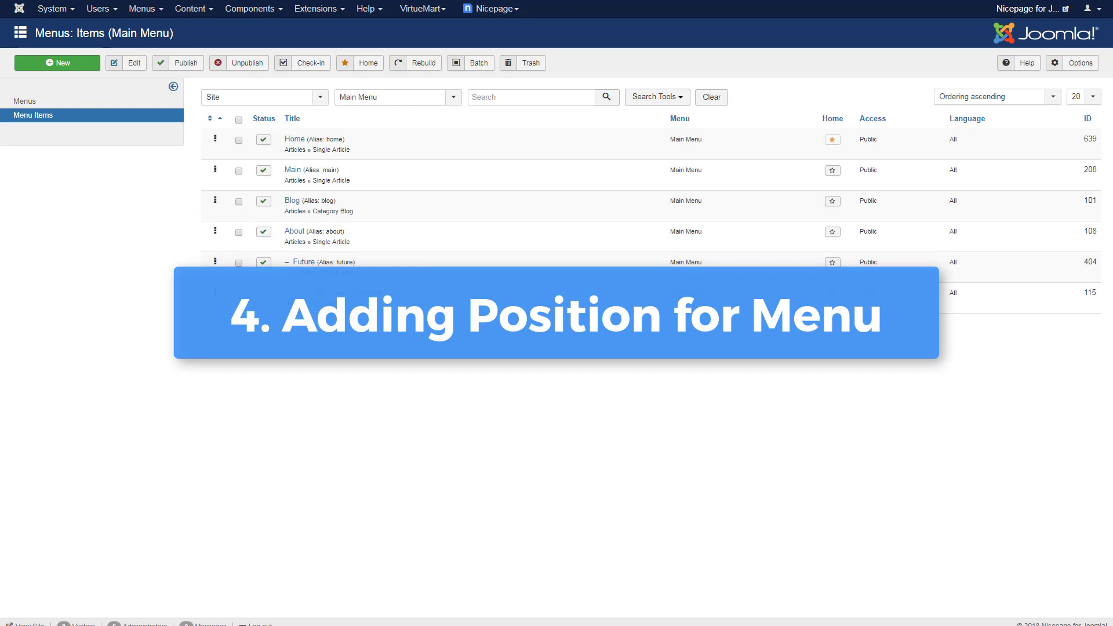
Step: Add a Menu module titled 'Main Menu' showing Main Menu at position Hmenu, and save it
left_click(318, 11)
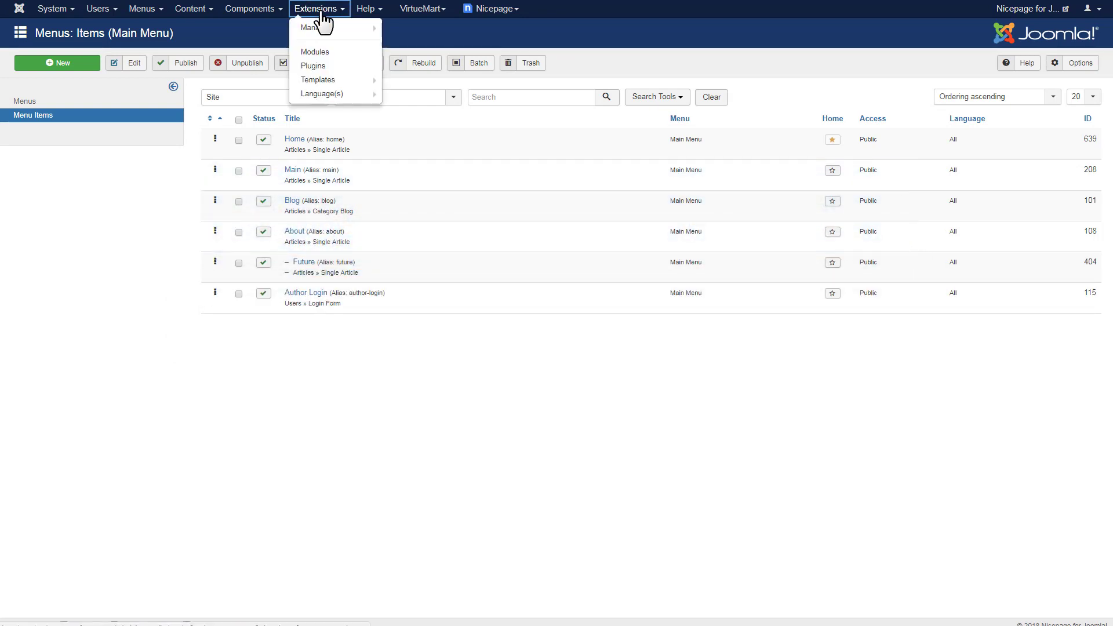
left_click(315, 52)
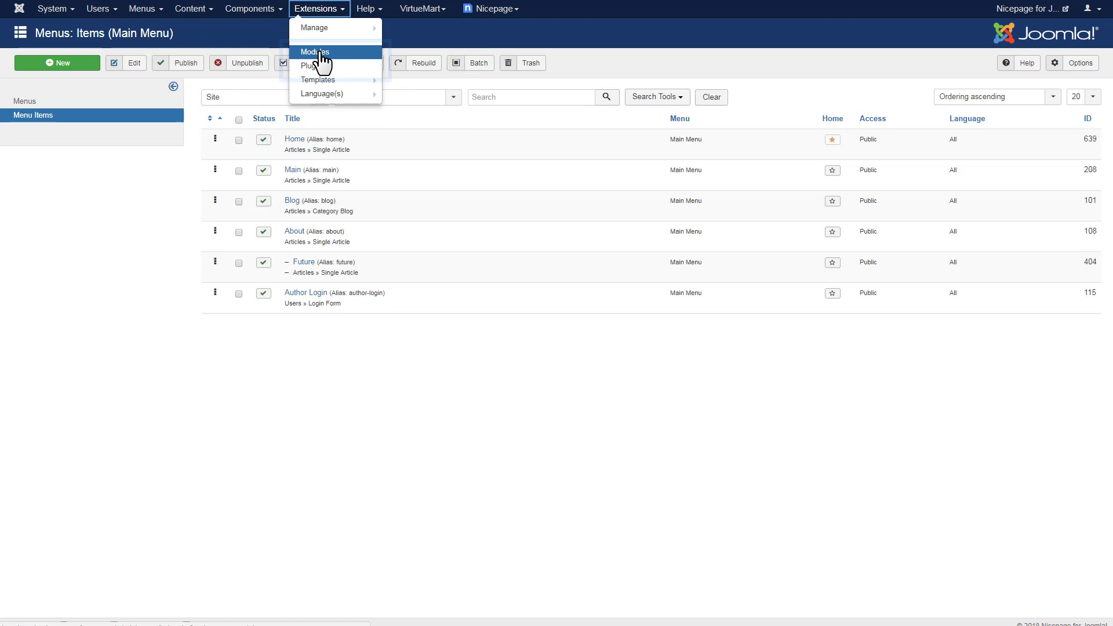
left_click(78, 65)
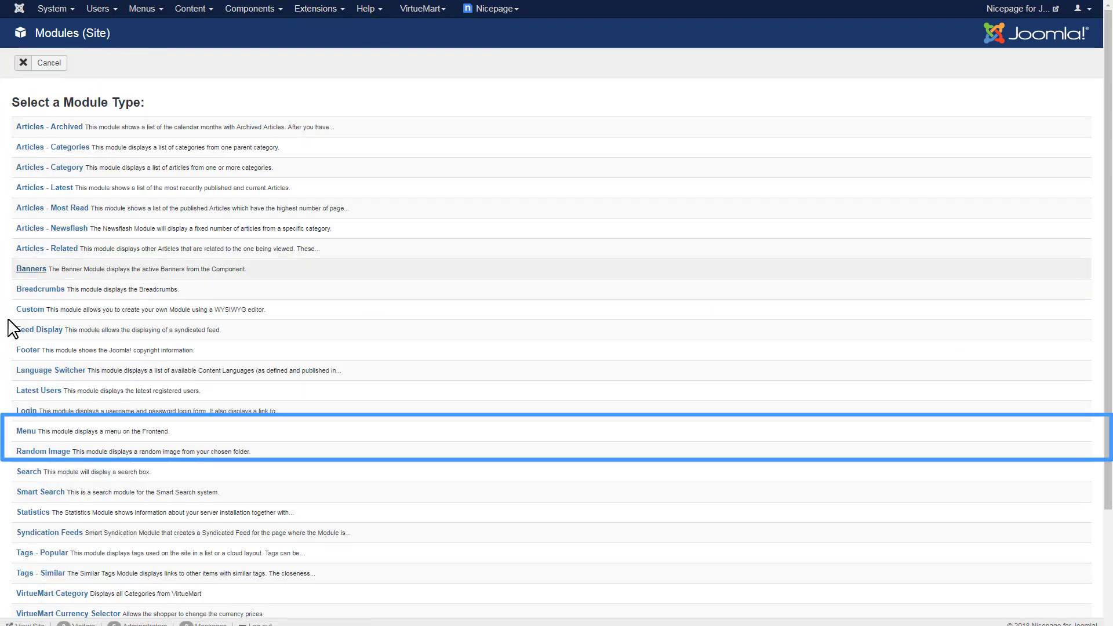
left_click(27, 435)
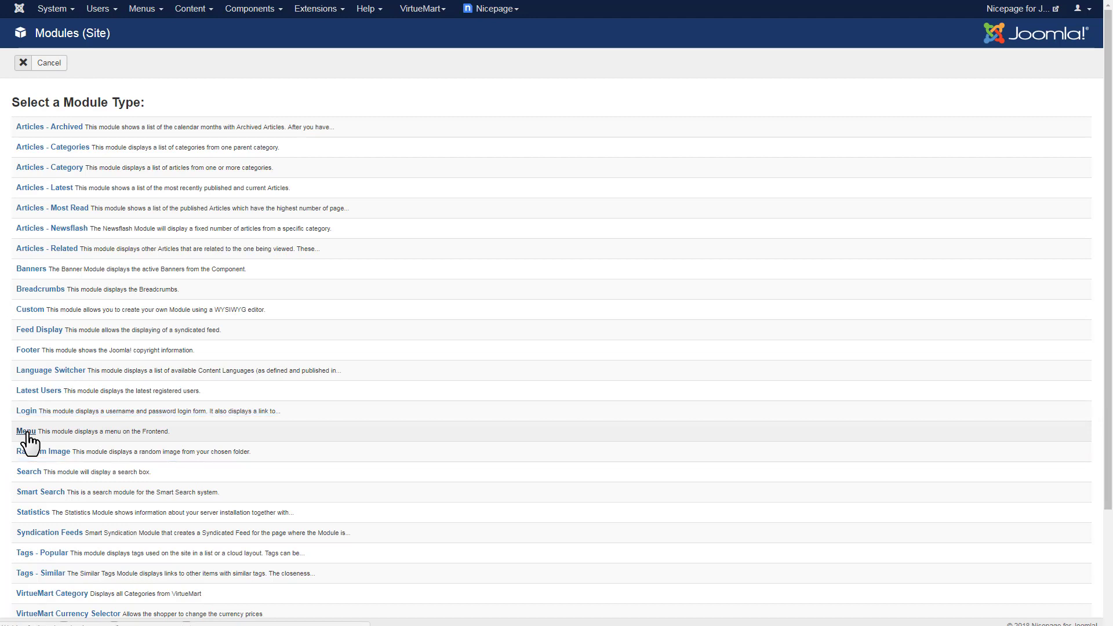
left_click(65, 101)
type("Main Men")
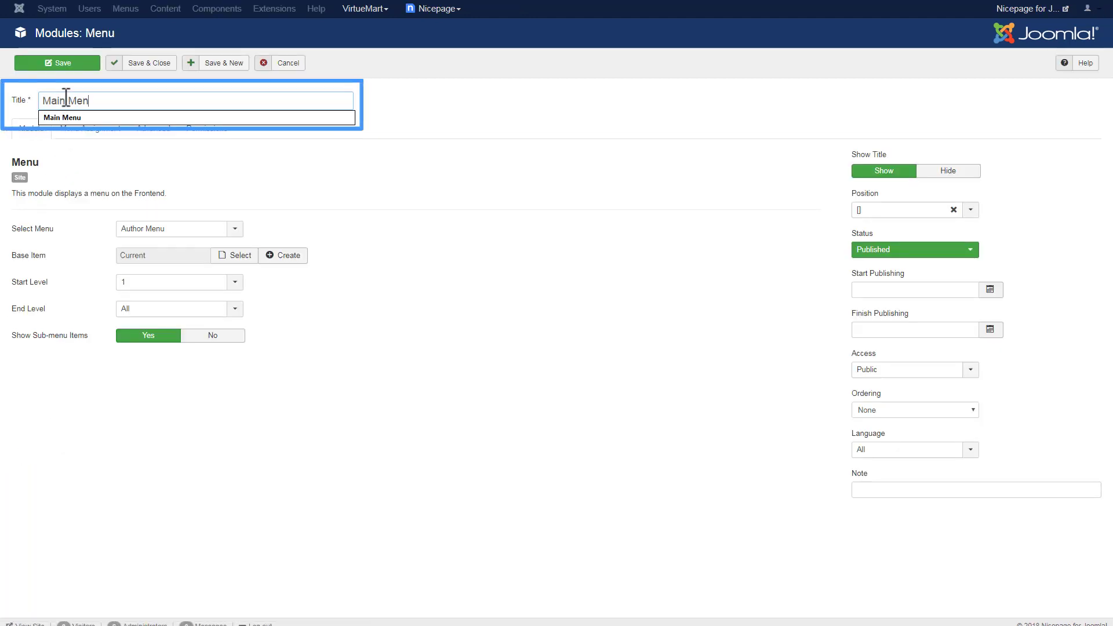
left_click(82, 117)
left_click(233, 229)
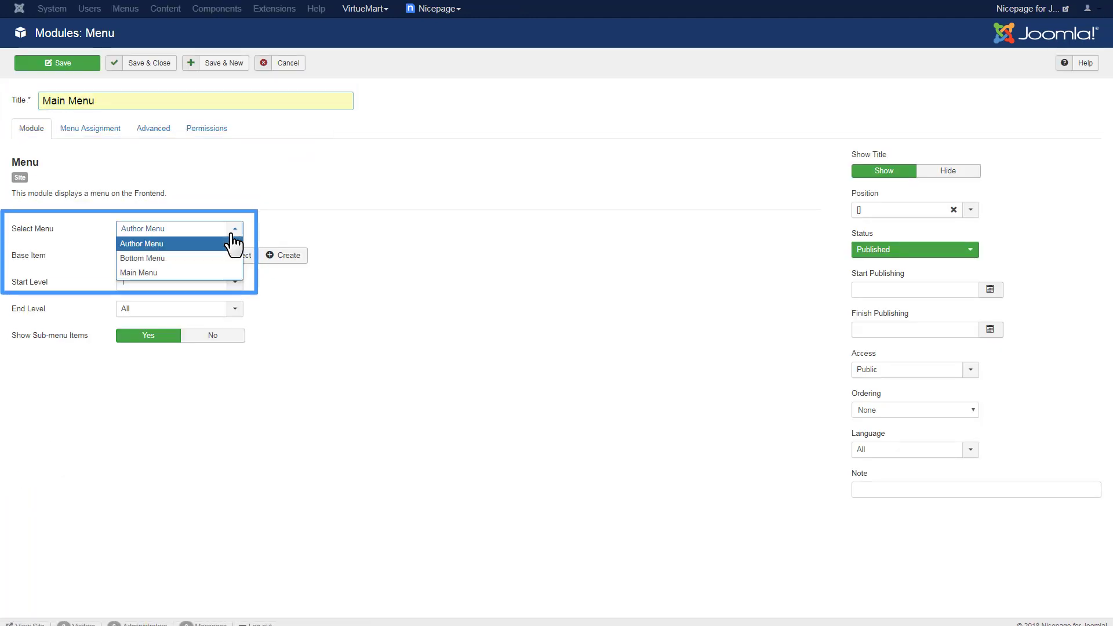
left_click(216, 272)
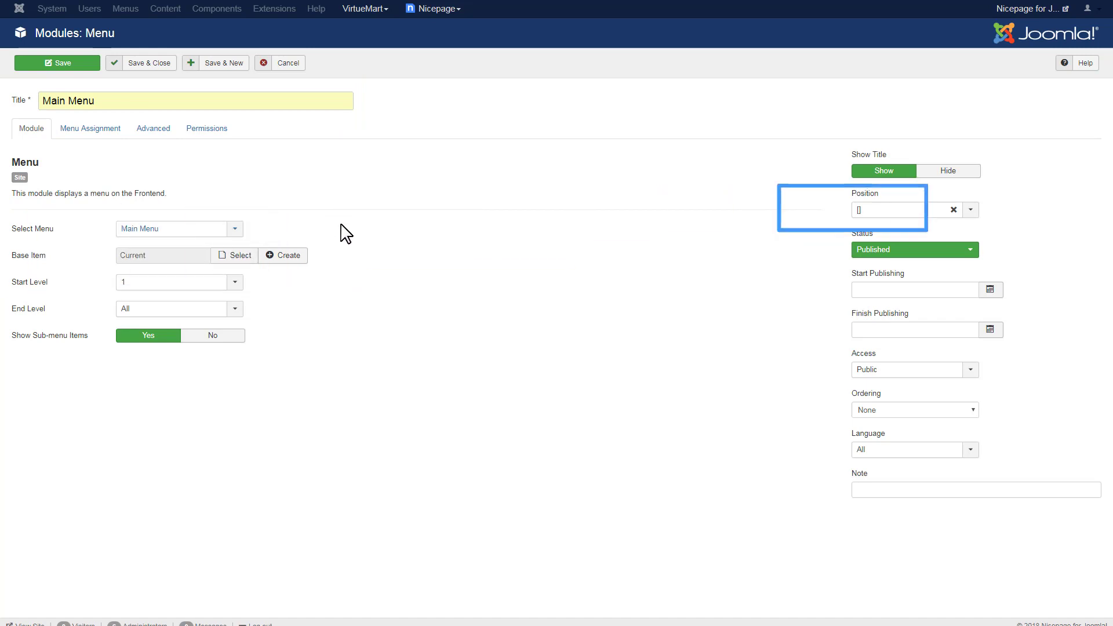
left_click(958, 216)
left_click_drag(975, 257, 974, 287)
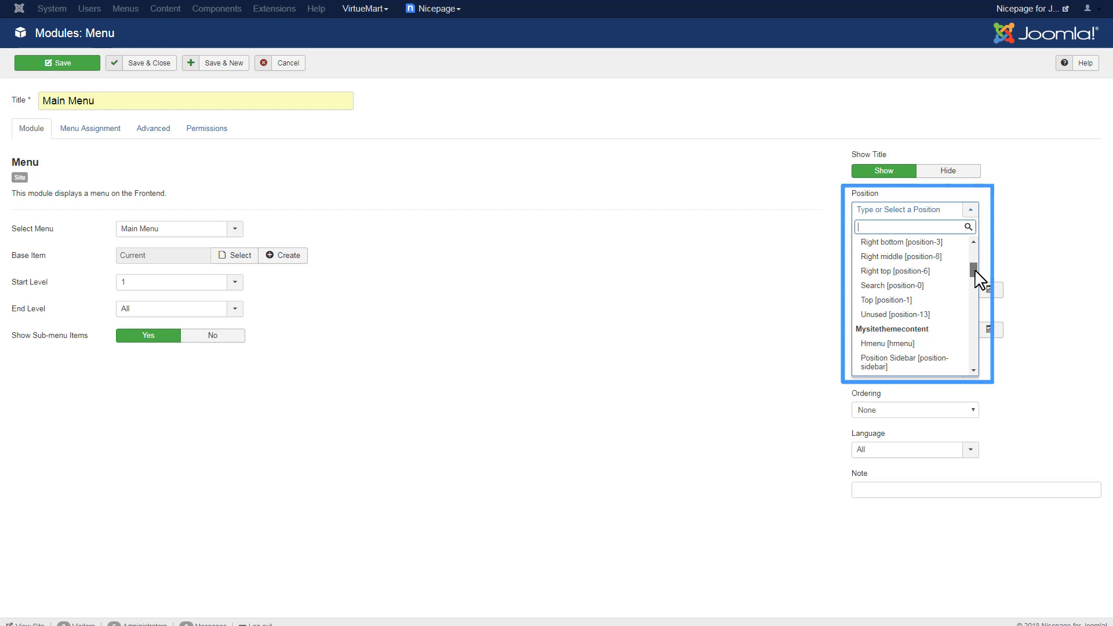
left_click(915, 272)
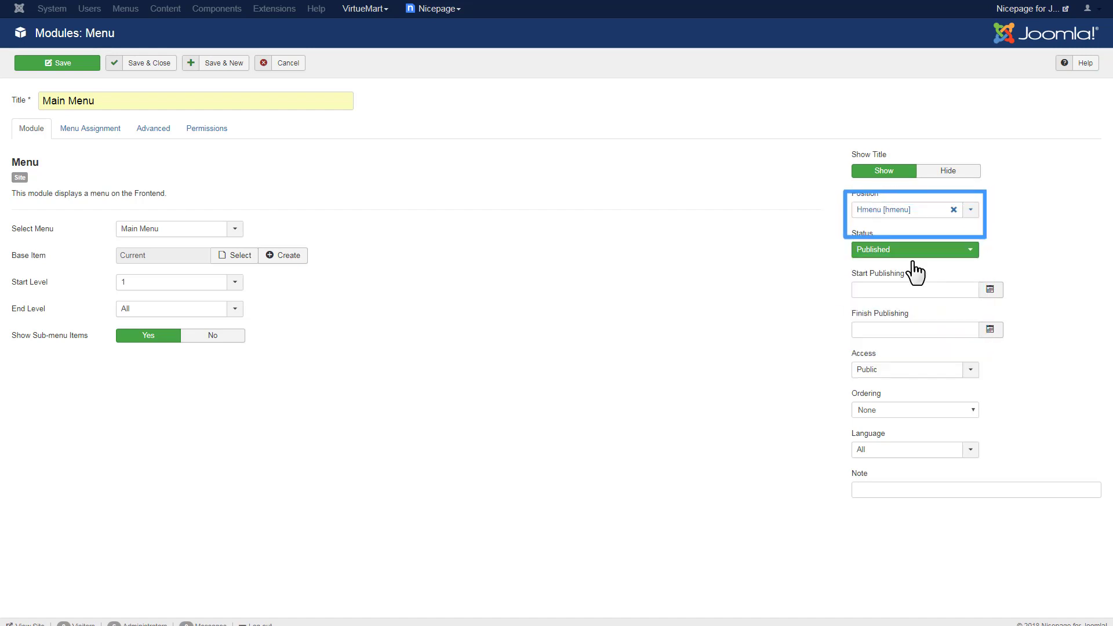
left_click(131, 65)
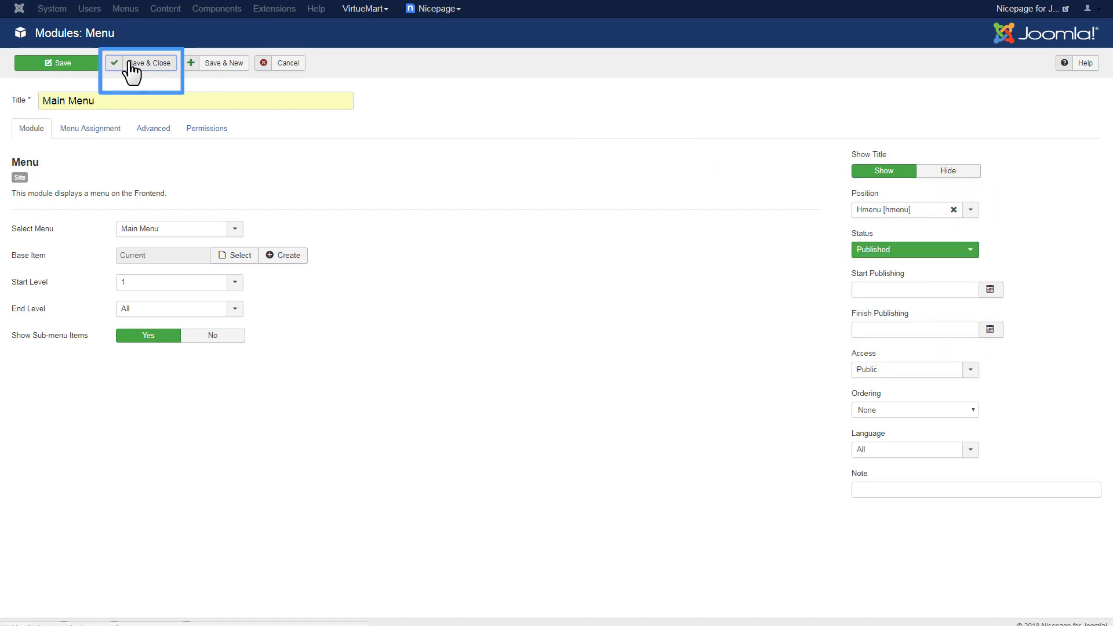
Step: Preview the live site to check the new Main Menu links in its header
left_click(1007, 14)
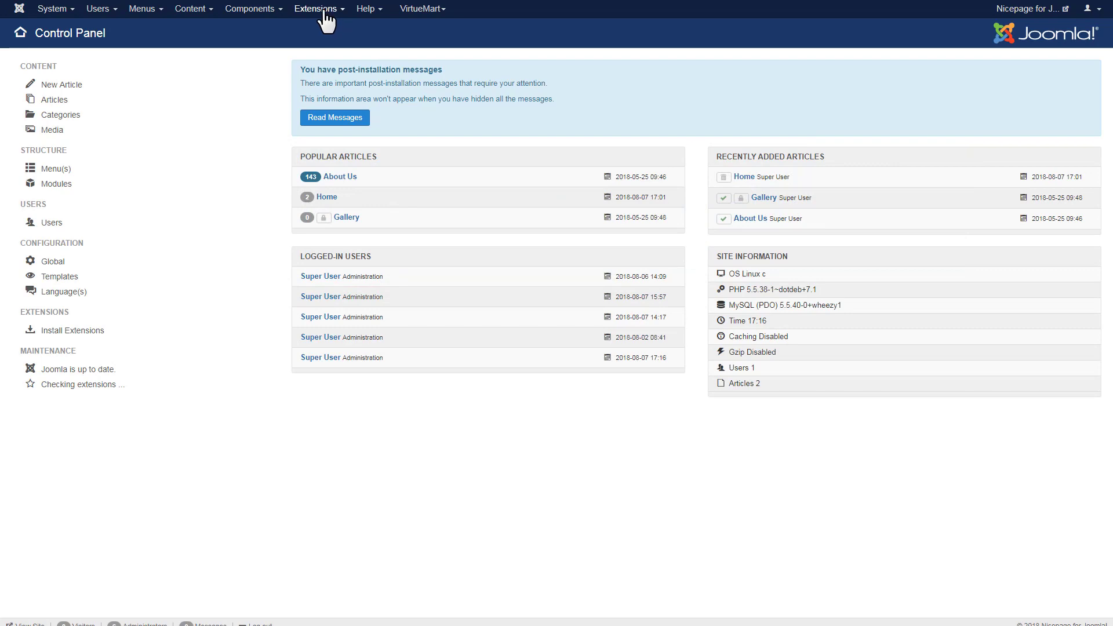
Step: Upload and install the MySiteTheme package from Downloads with the extension installer
left_click(318, 10)
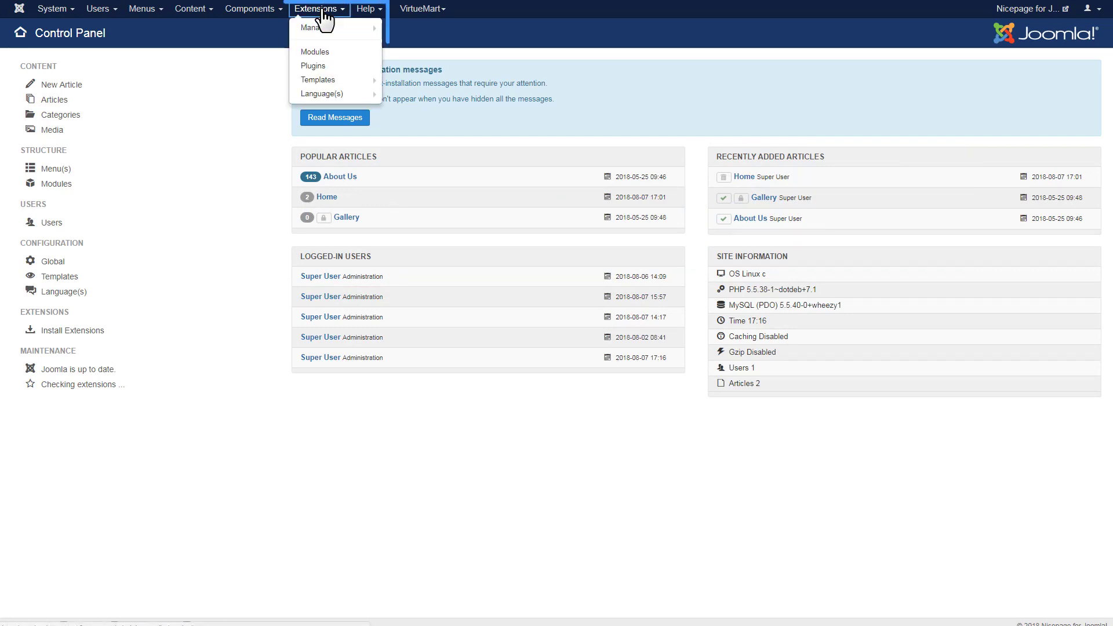
mouse_move(314, 28)
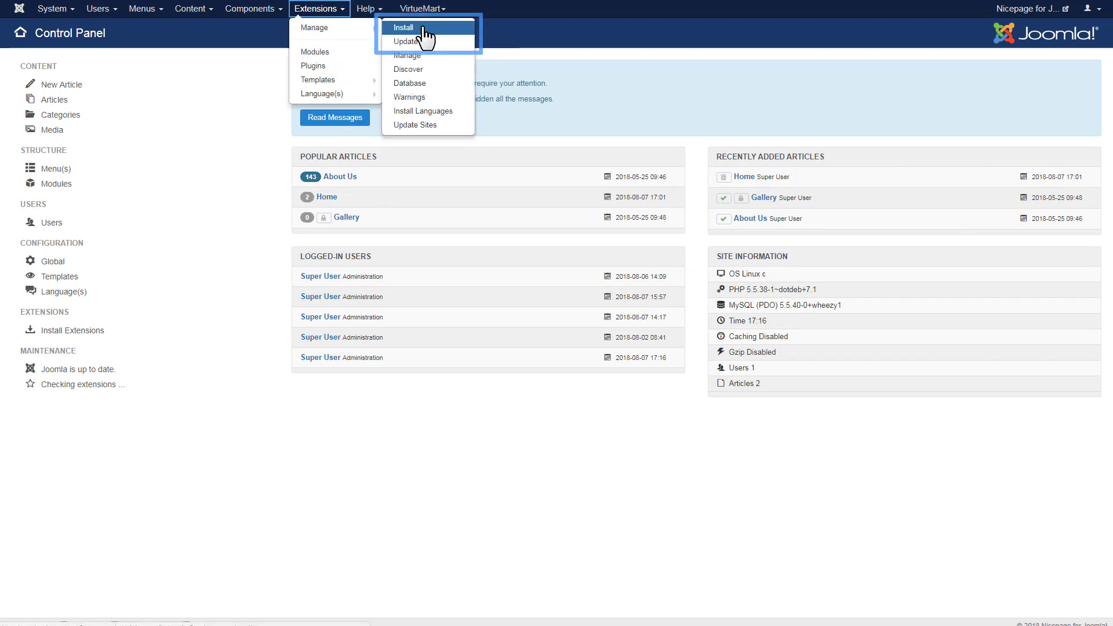
left_click(426, 38)
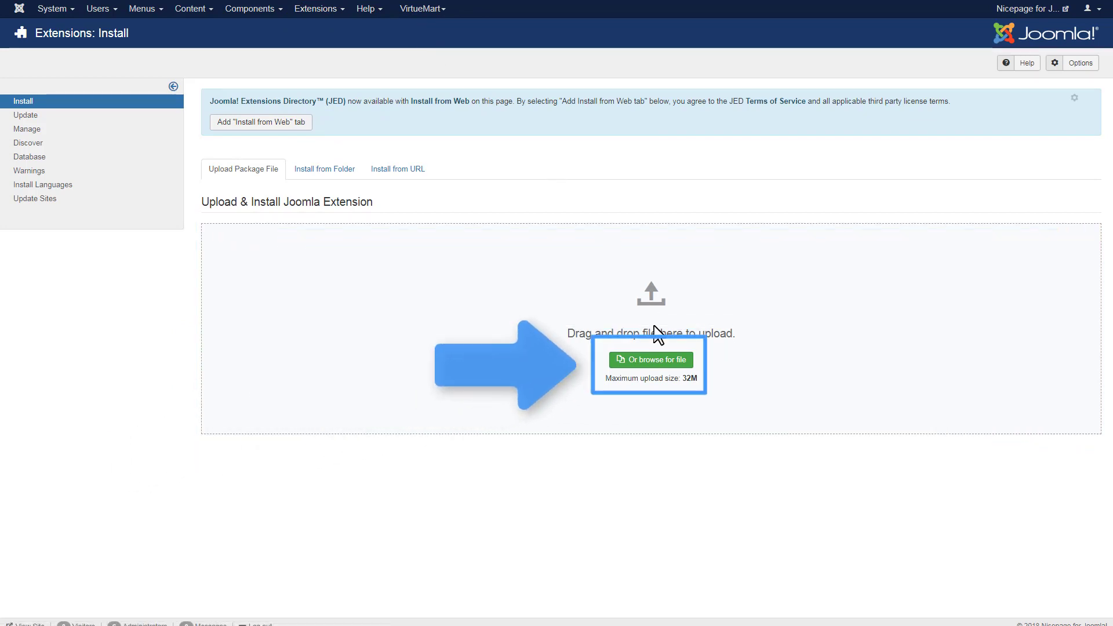
left_click(663, 369)
scroll(656, 374, "down", 2)
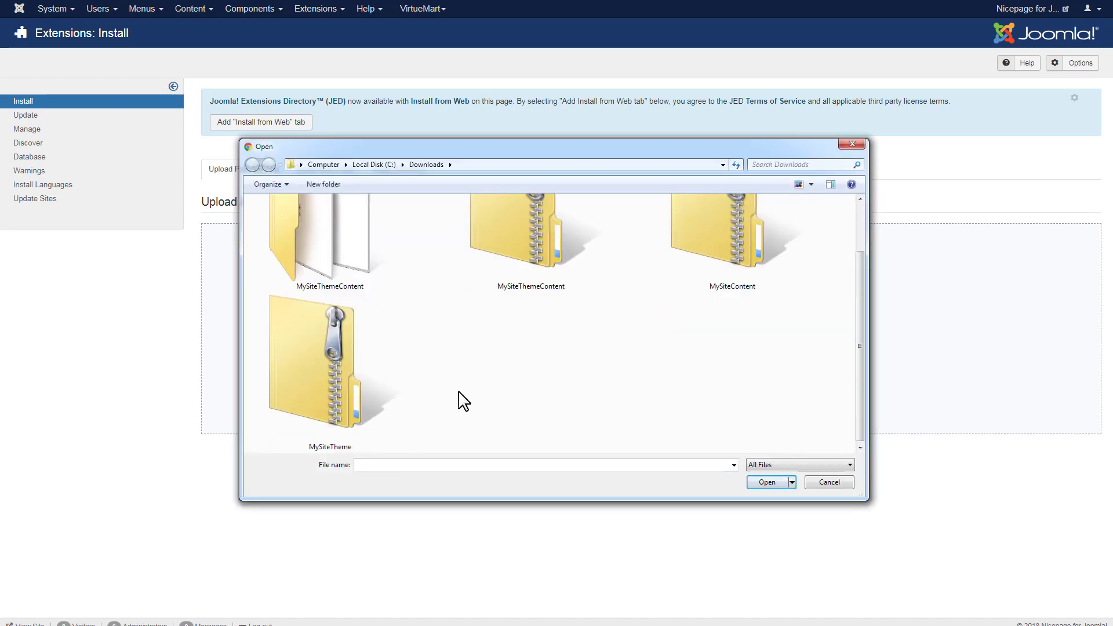
left_click(359, 393)
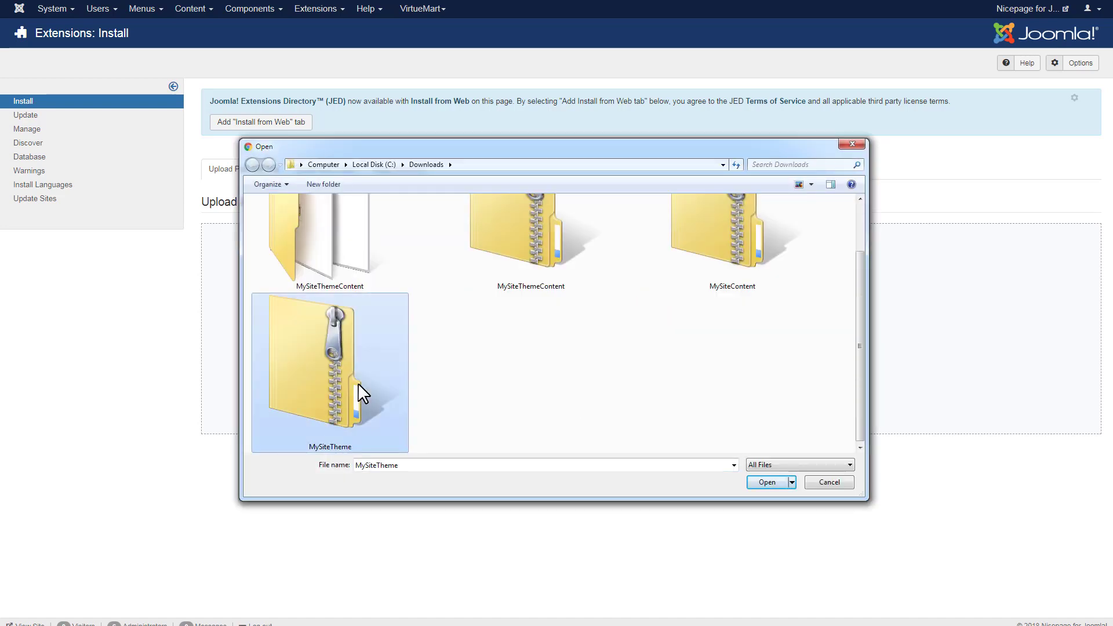
left_click(760, 482)
Step: Make 'MySiteTheme - Default' the default site template style
left_click(323, 13)
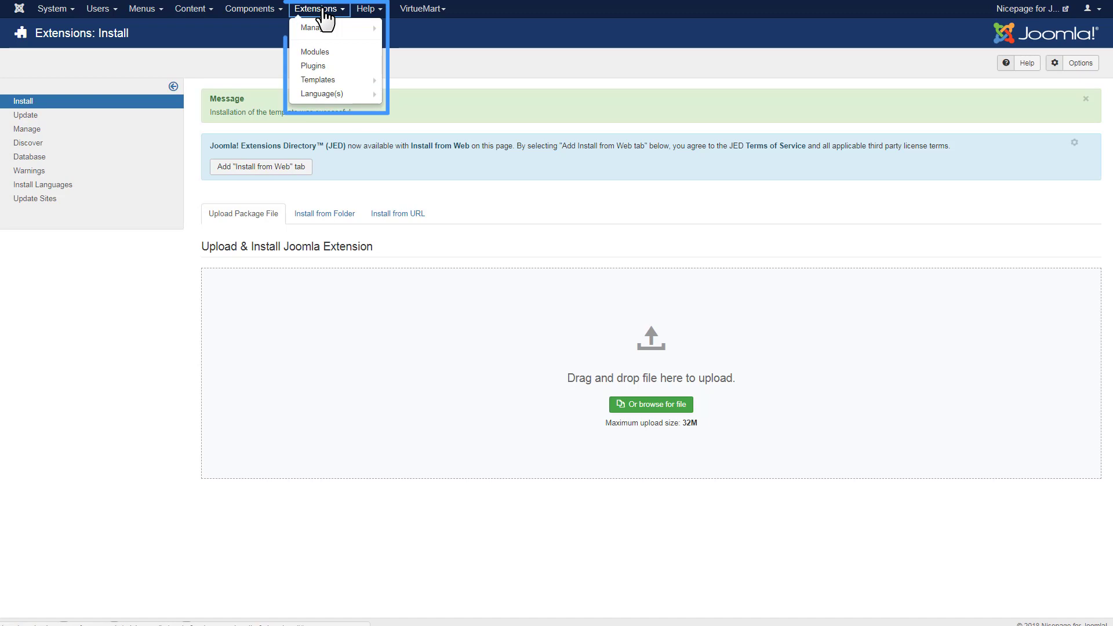
left_click(324, 82)
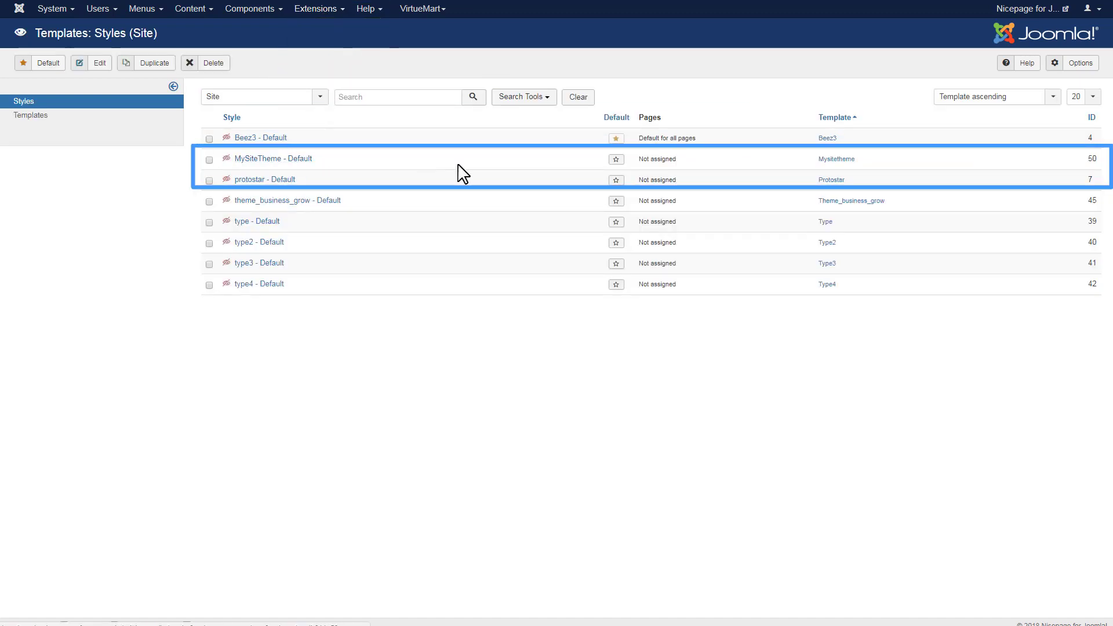
left_click(613, 160)
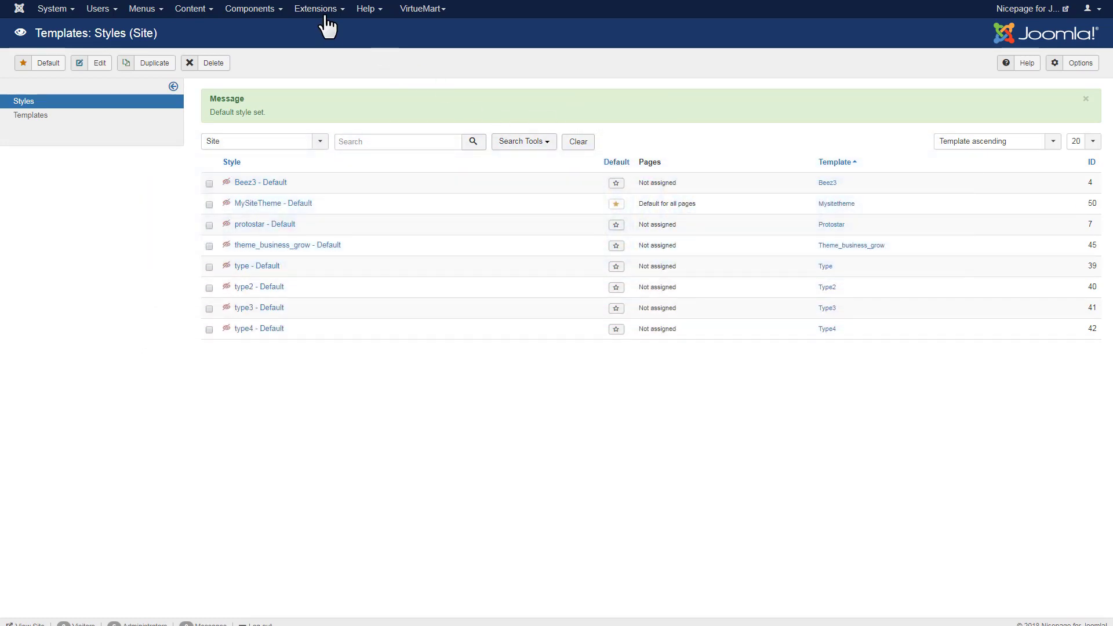
left_click(319, 11)
mouse_move(335, 28)
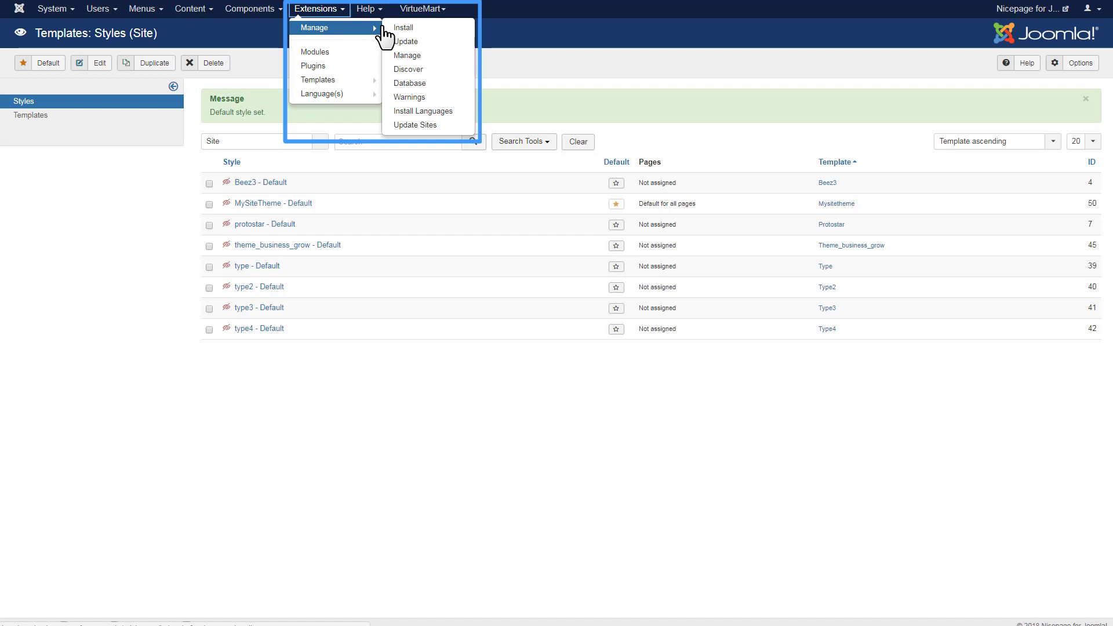
Step: Upload and install the Nicepage for Joomla package from Downloads
left_click(407, 29)
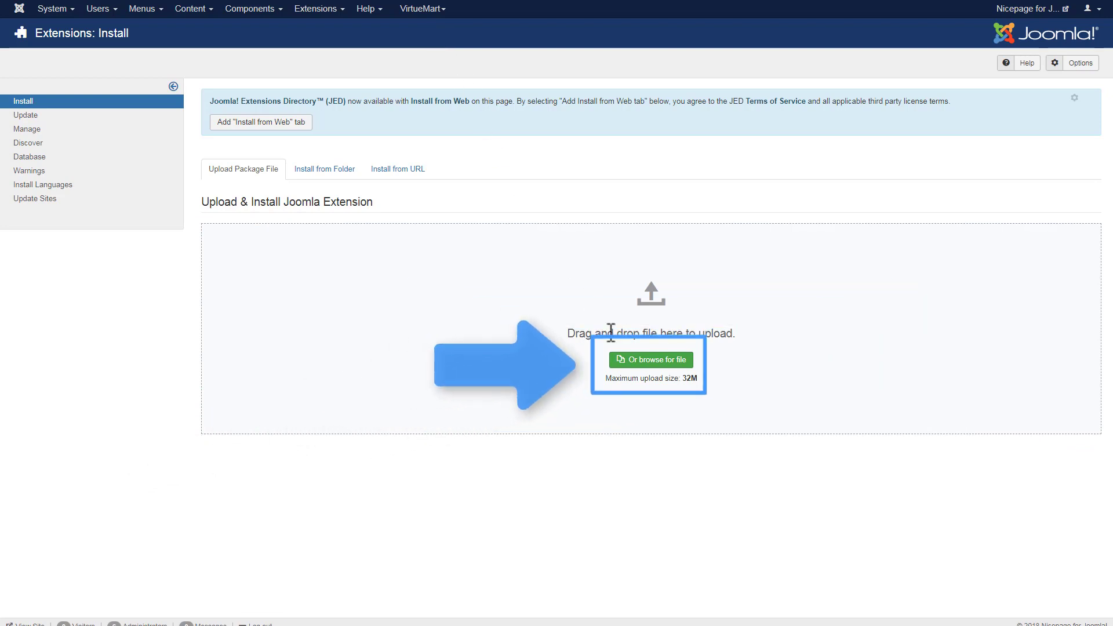
left_click(643, 359)
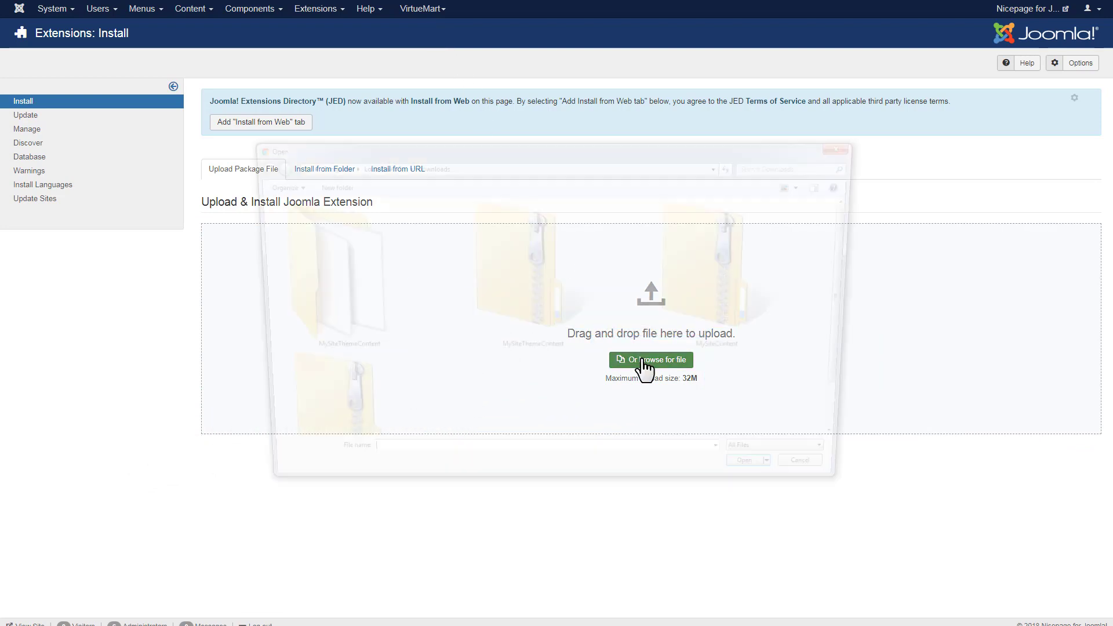
left_click(717, 284)
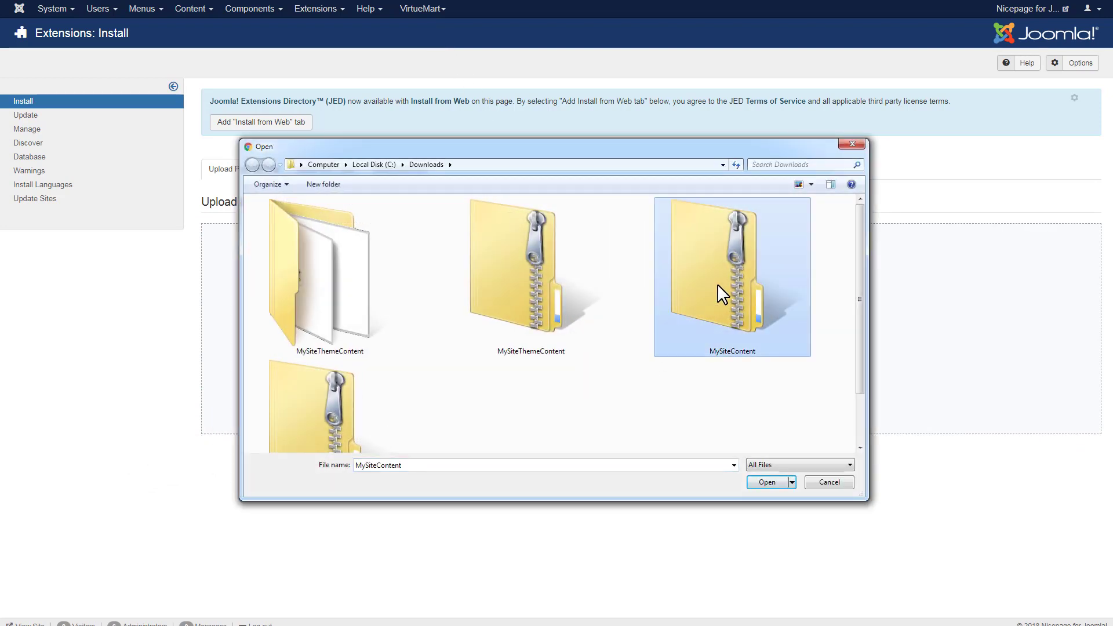
left_click(772, 482)
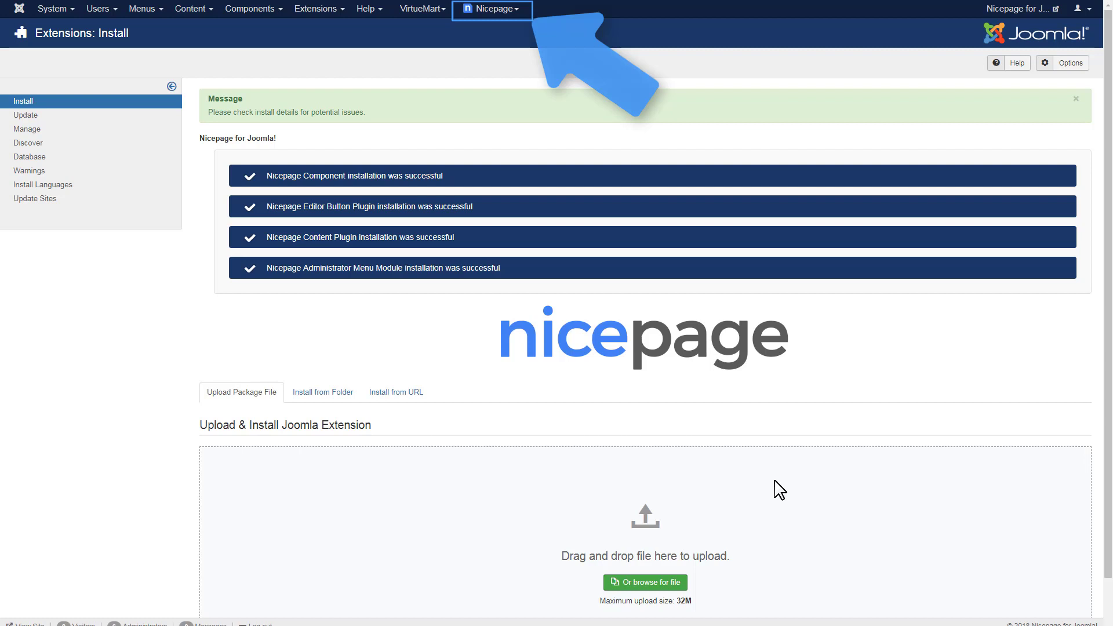
Step: Import MySiteContent.zip on the Nicepage Import data page
left_click(504, 11)
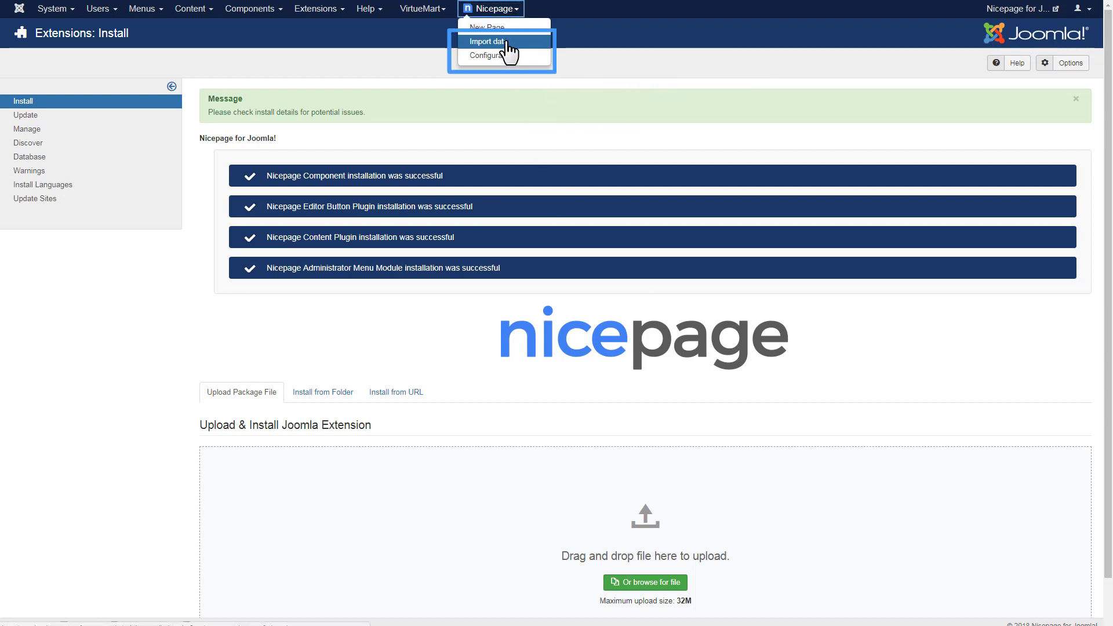
left_click(508, 43)
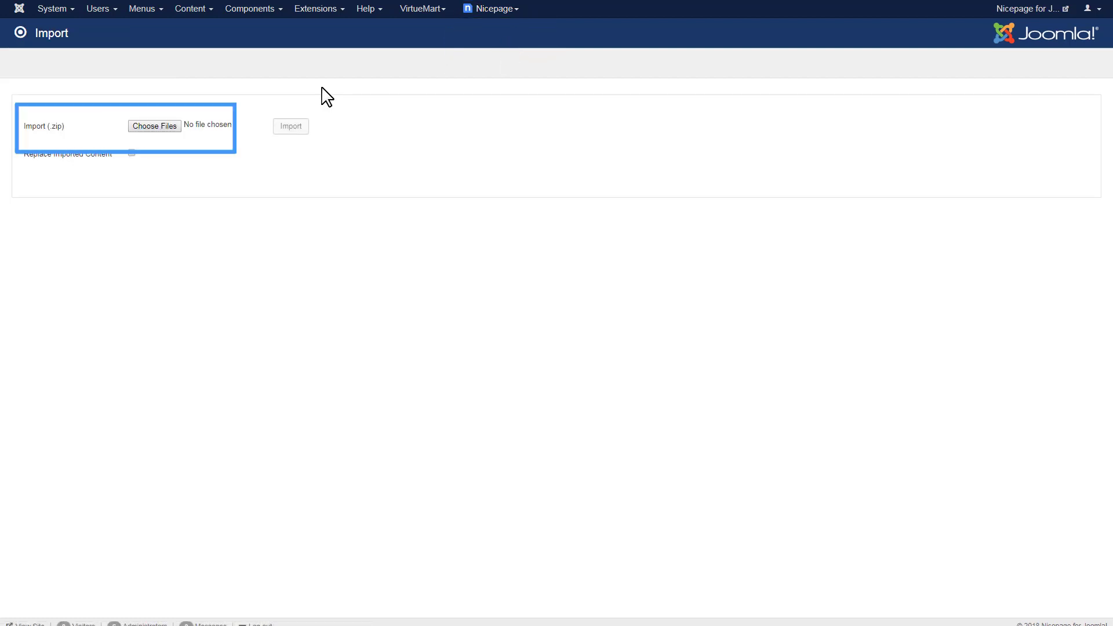
left_click(132, 129)
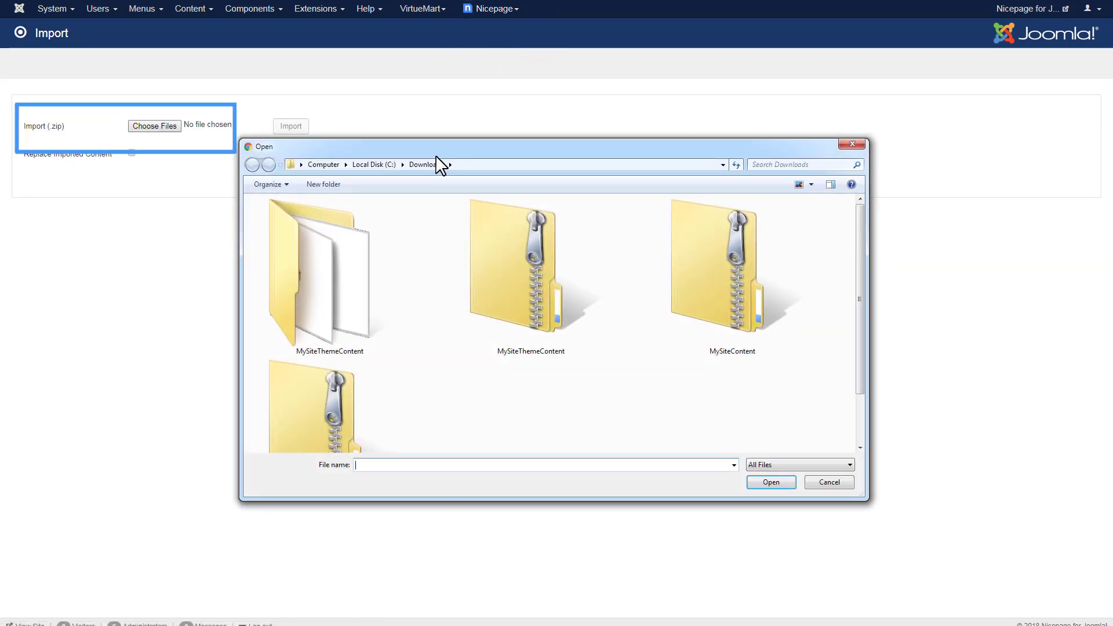
left_click(692, 274)
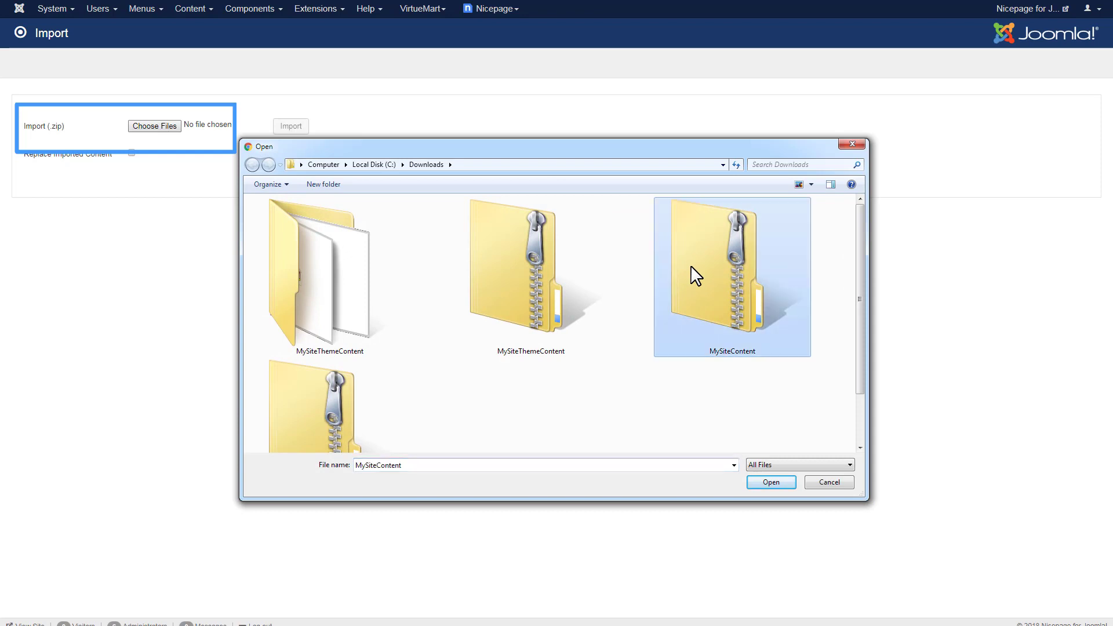
left_click(771, 482)
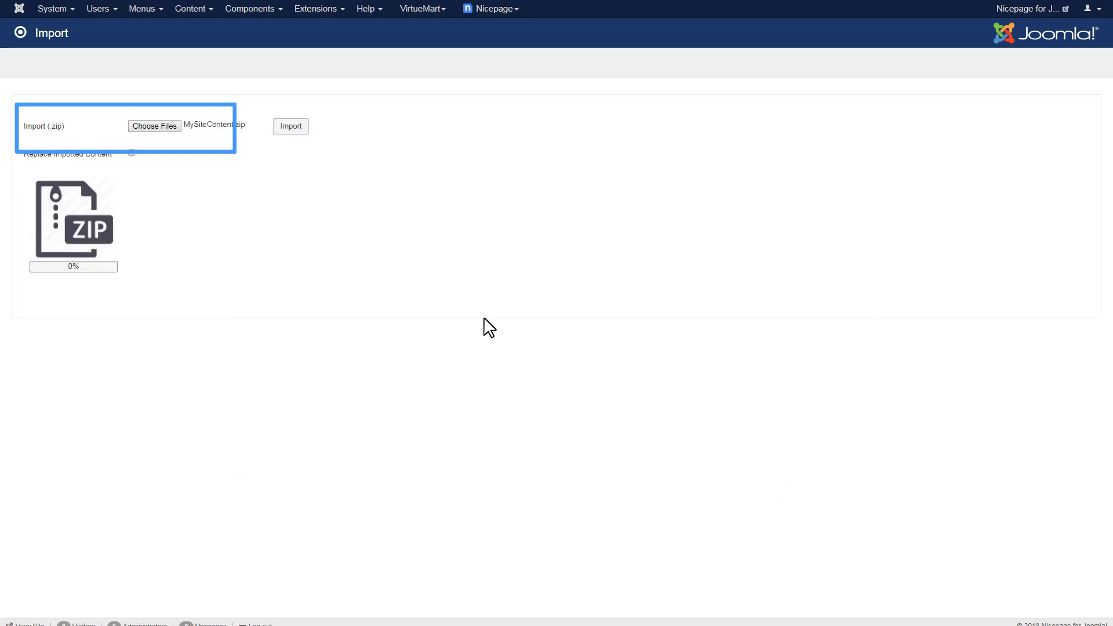
left_click(292, 127)
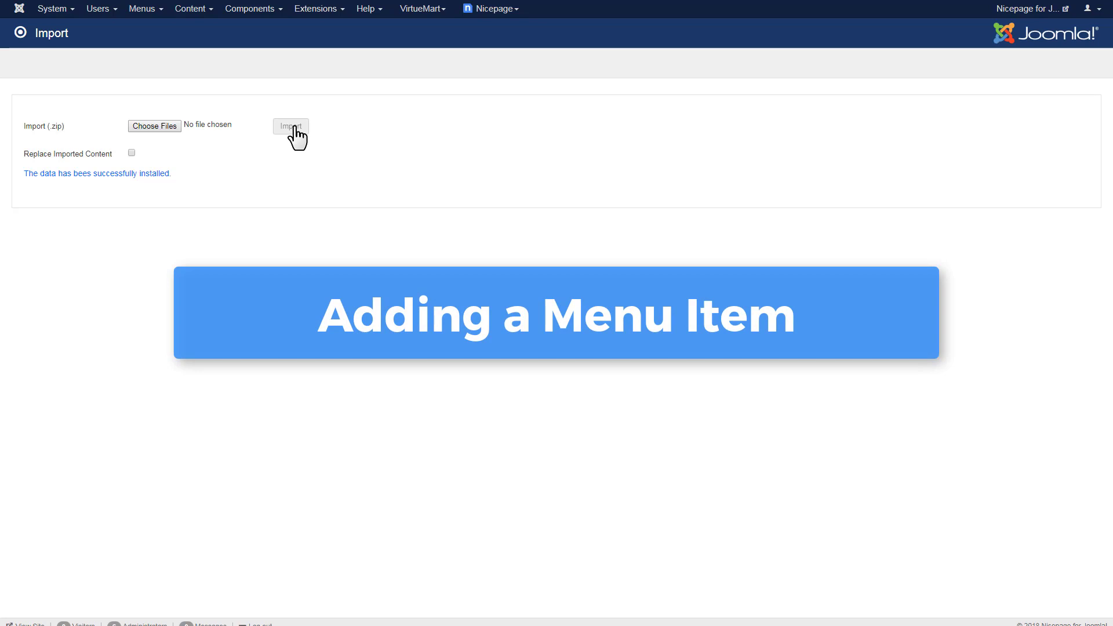
Step: Start a new Main Menu item titled 'Home' of type Single Article
left_click(154, 12)
mouse_move(166, 113)
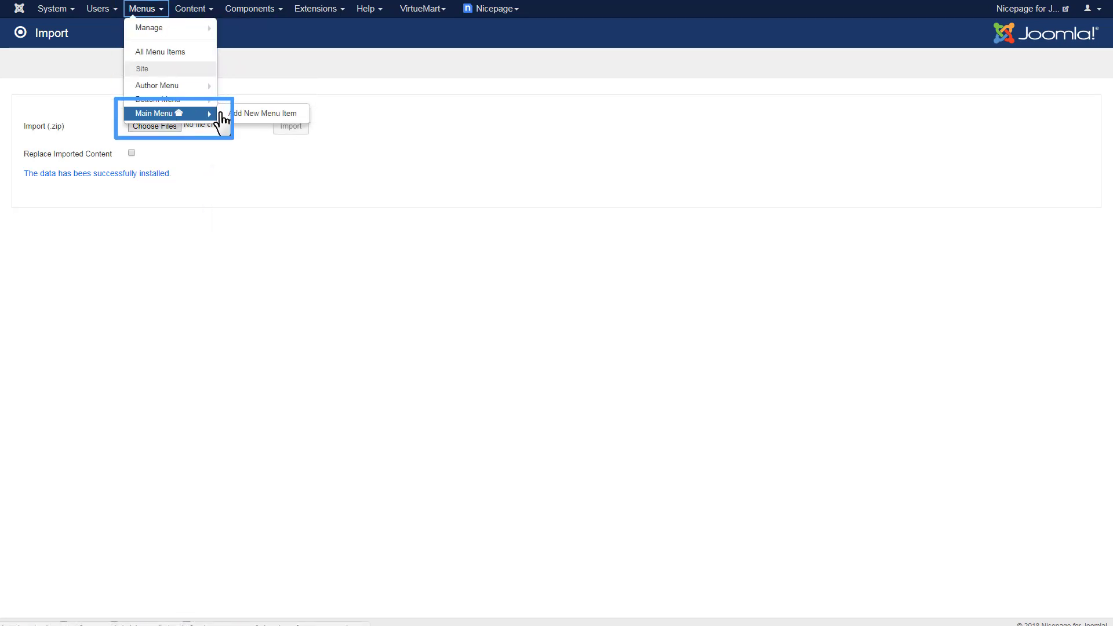
left_click(269, 116)
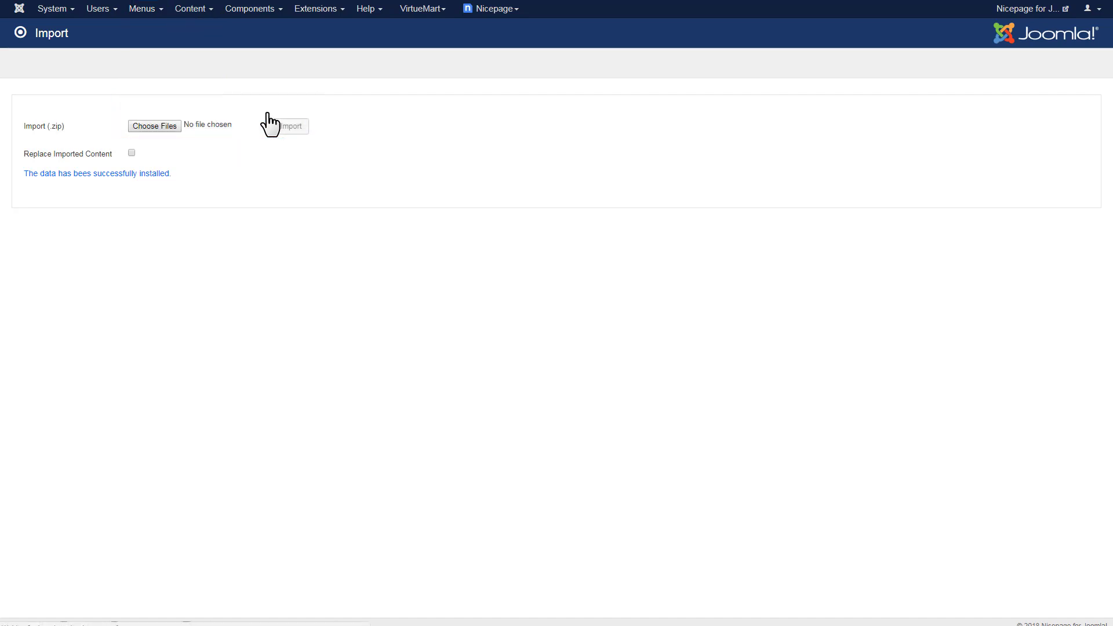
left_click(269, 102)
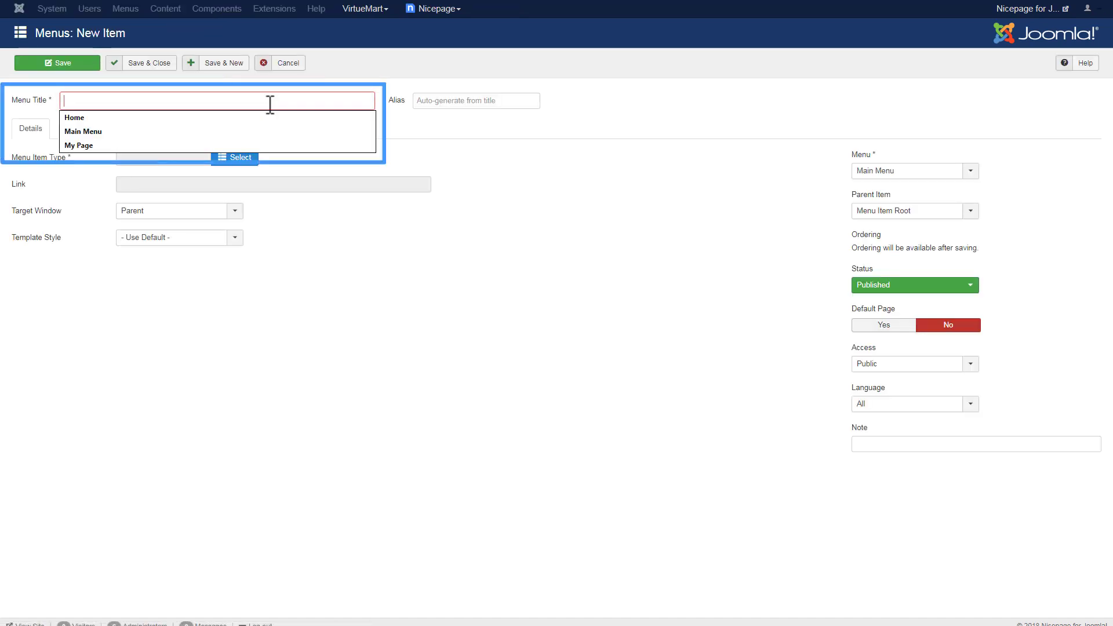
left_click(241, 121)
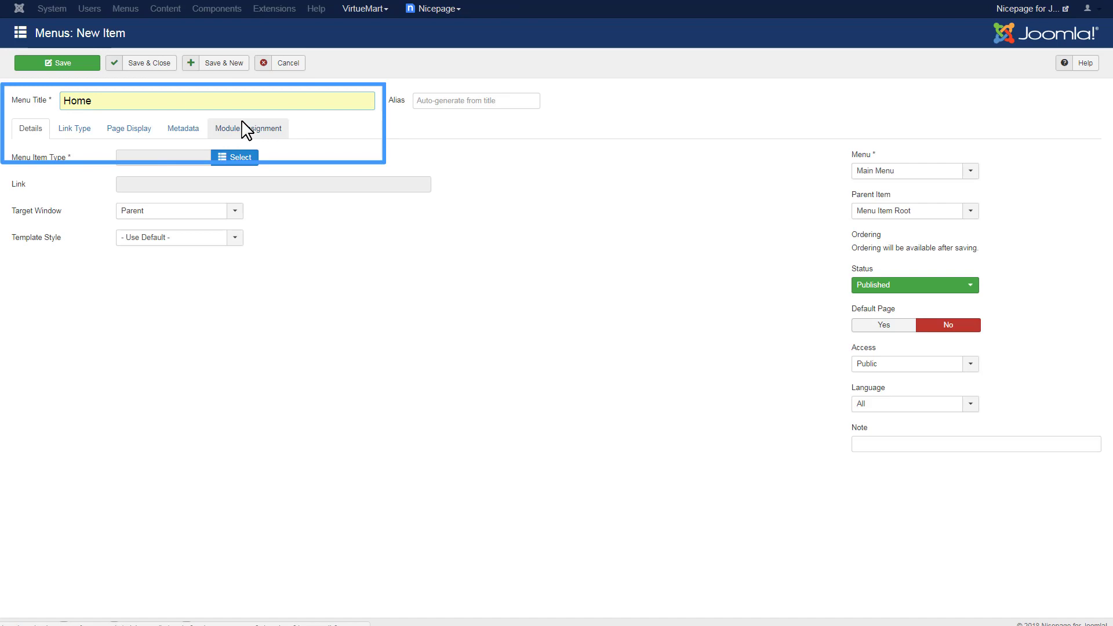
left_click(248, 159)
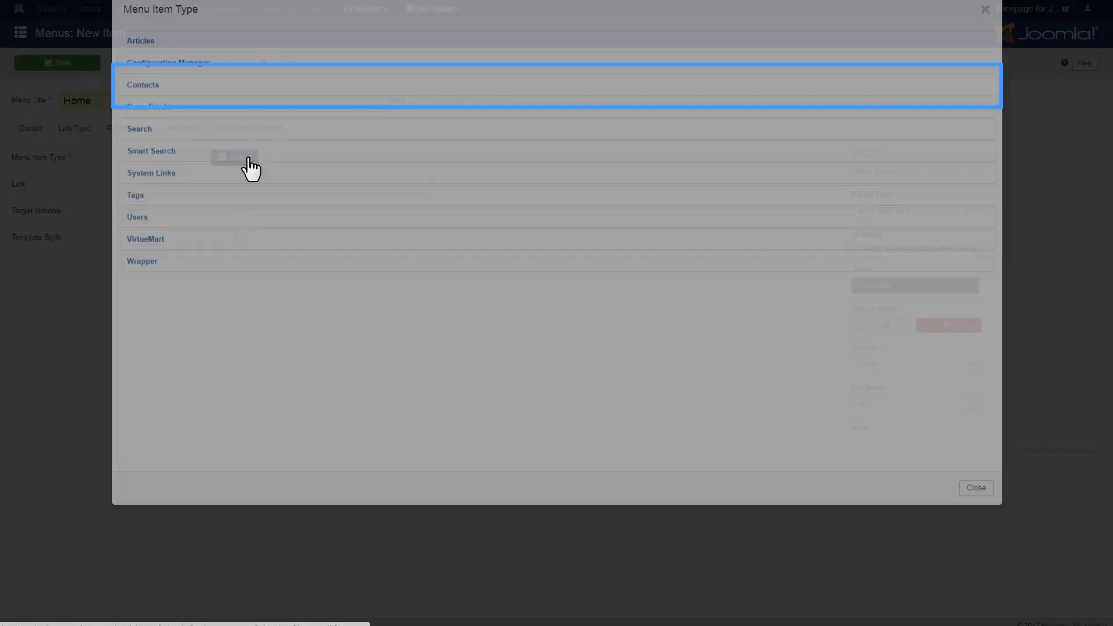
left_click(148, 81)
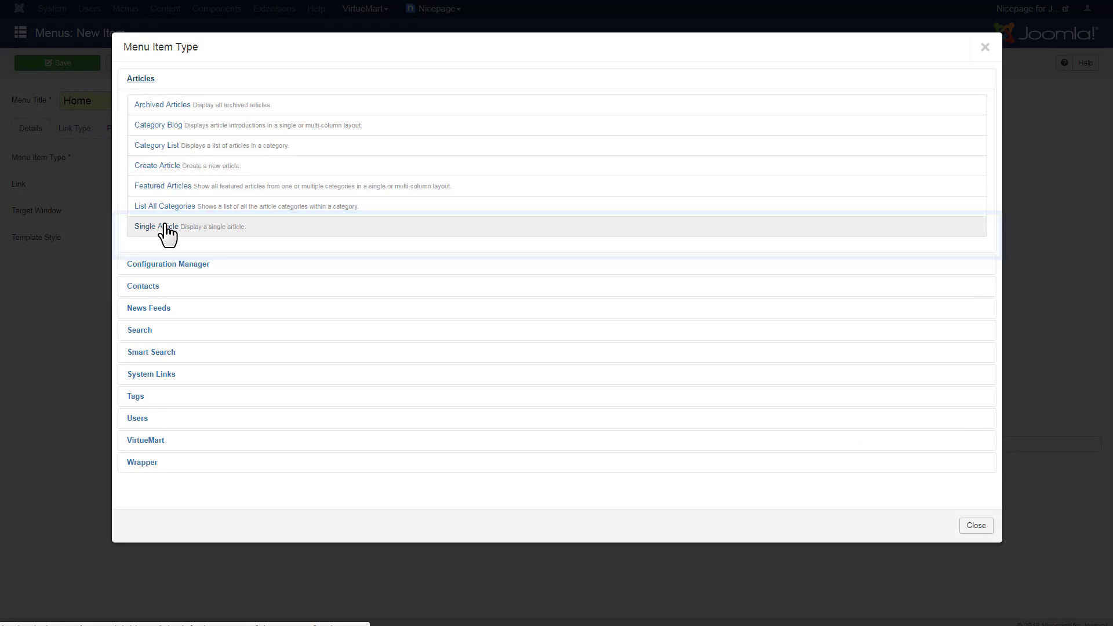
left_click(165, 228)
Step: Link the item to the Home article as default page, save, and drag it to the top
left_click(248, 189)
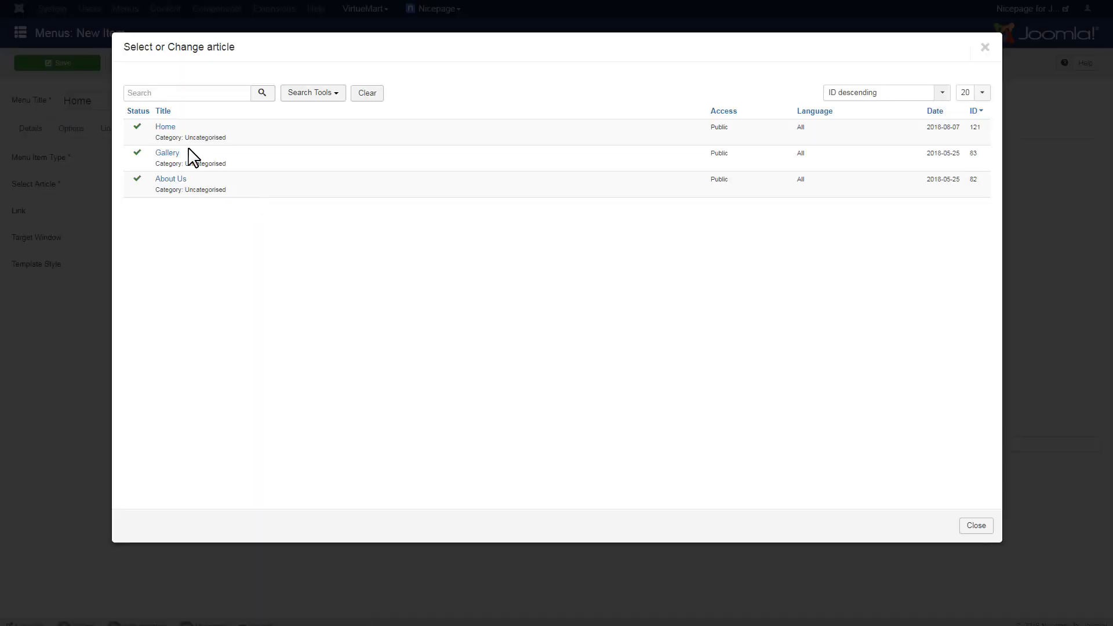
left_click(164, 127)
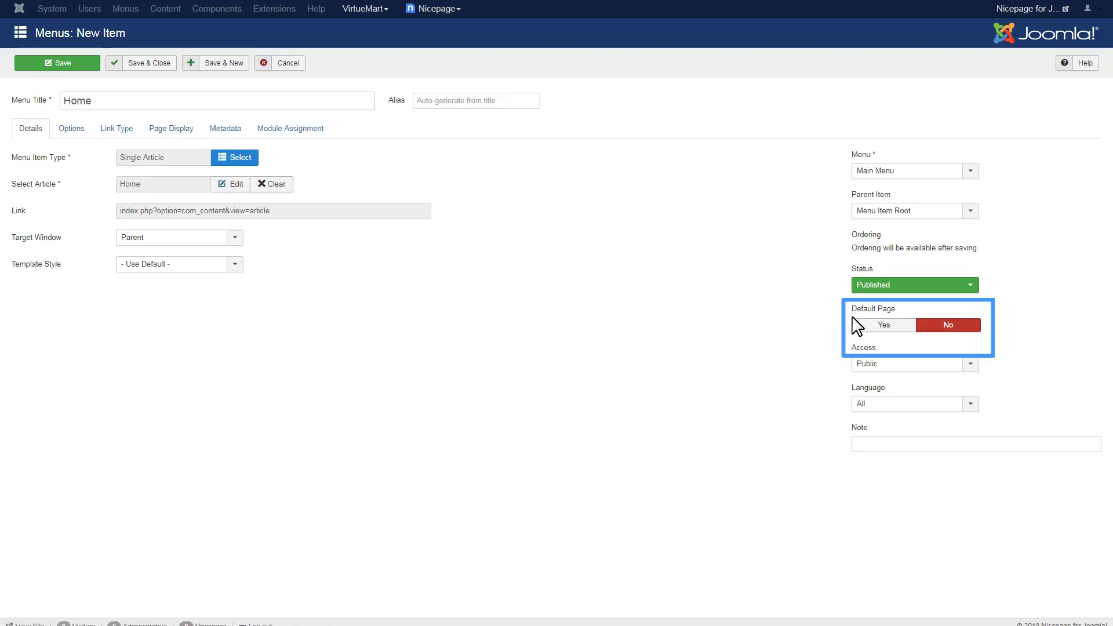
left_click(887, 329)
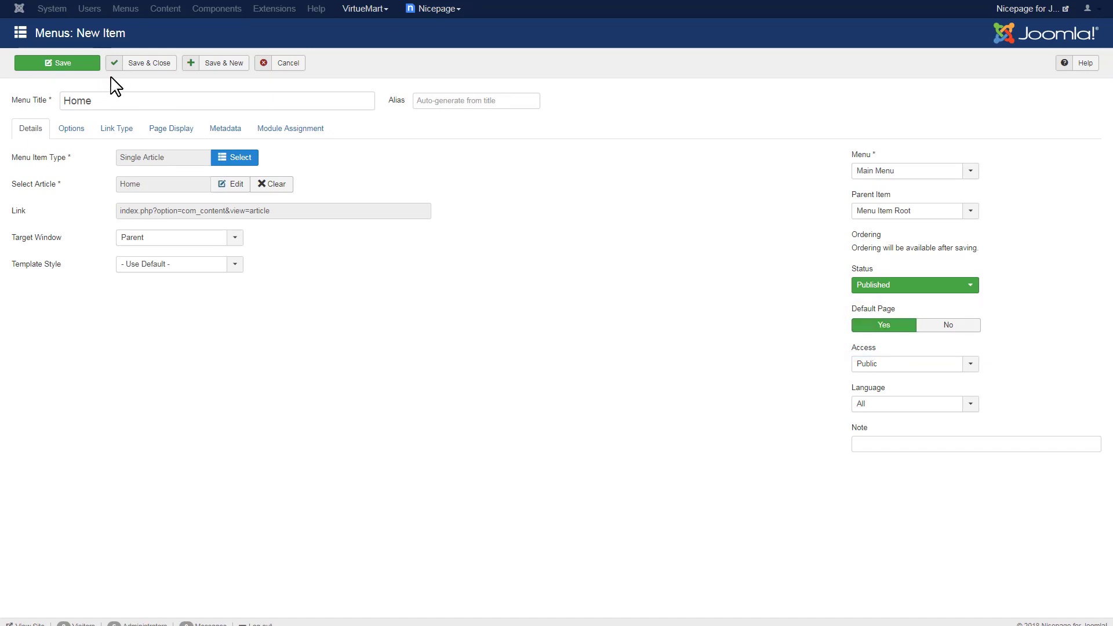
left_click(142, 65)
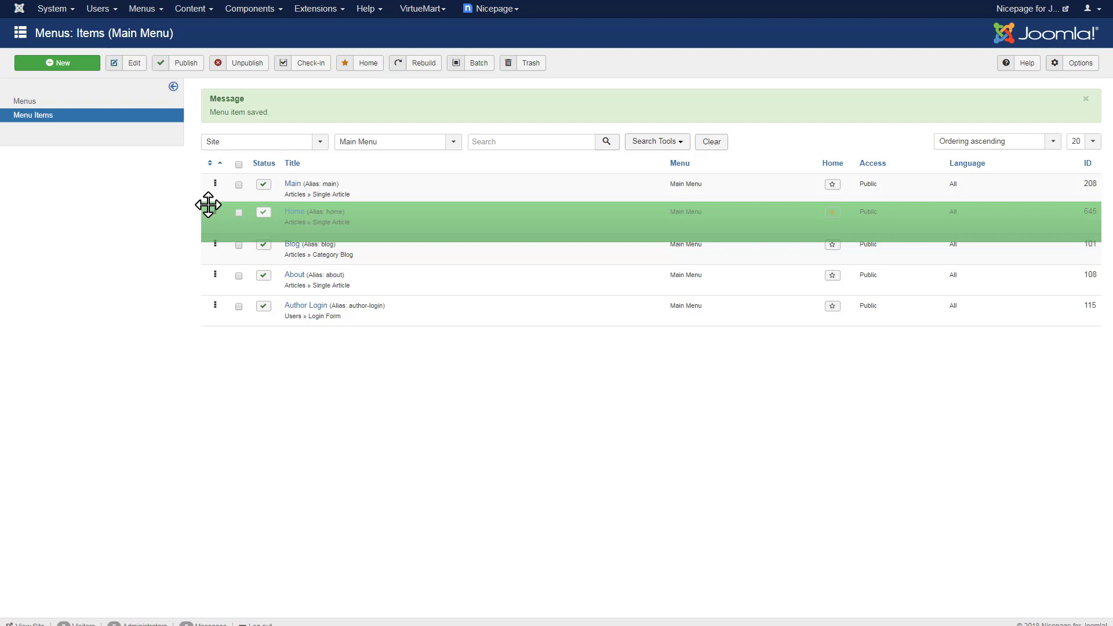
left_click_drag(208, 205, 209, 181)
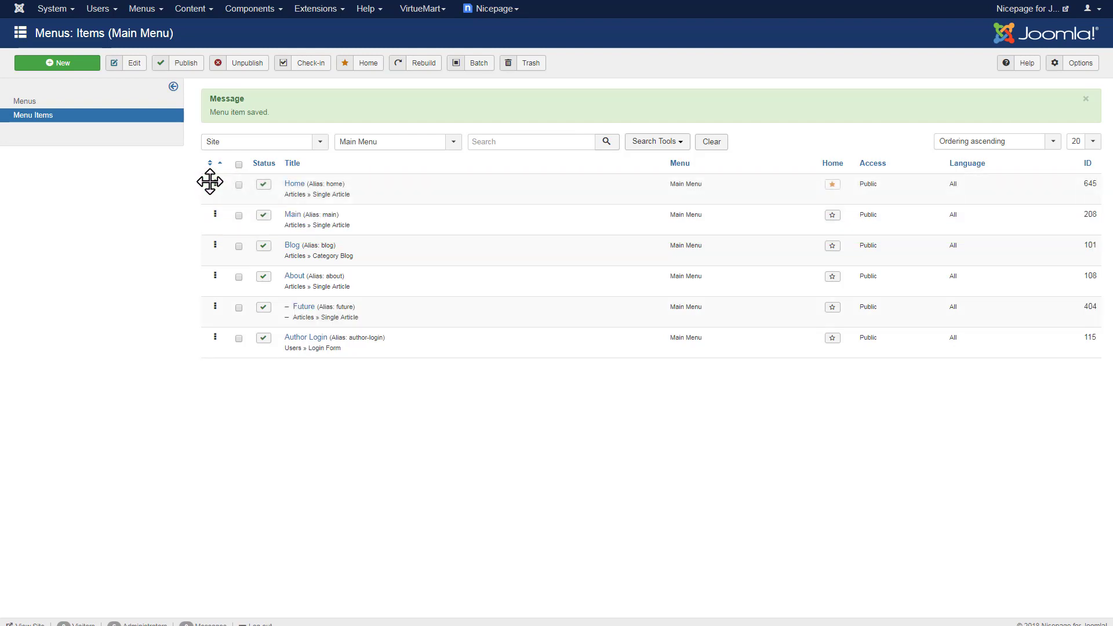
Step: Open the Home article from the Content > Articles list in the editor
left_click(192, 11)
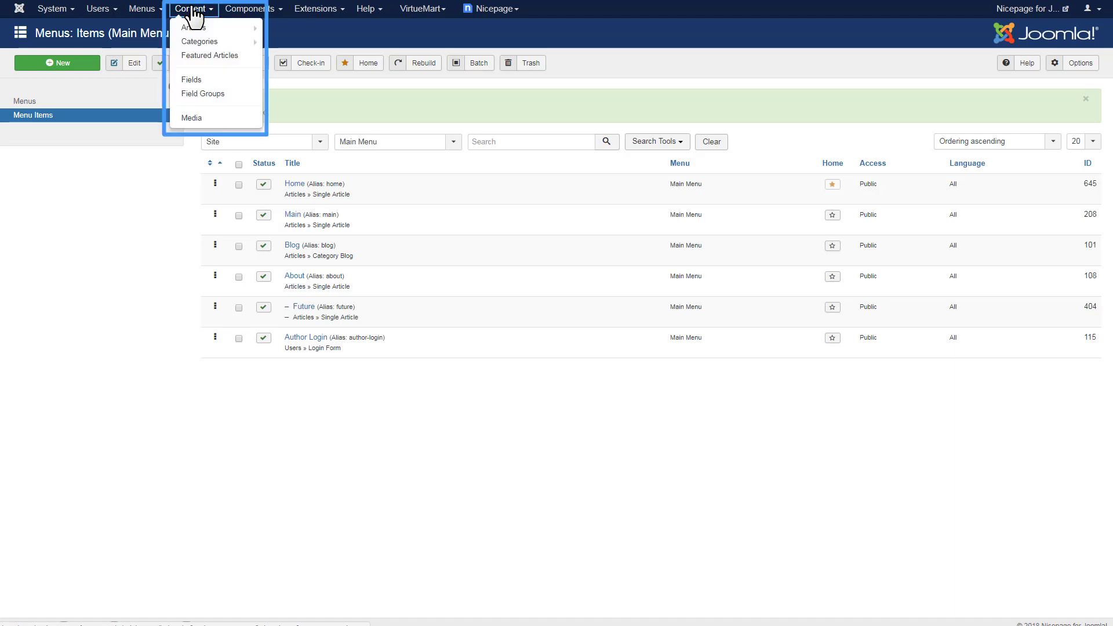
left_click(193, 28)
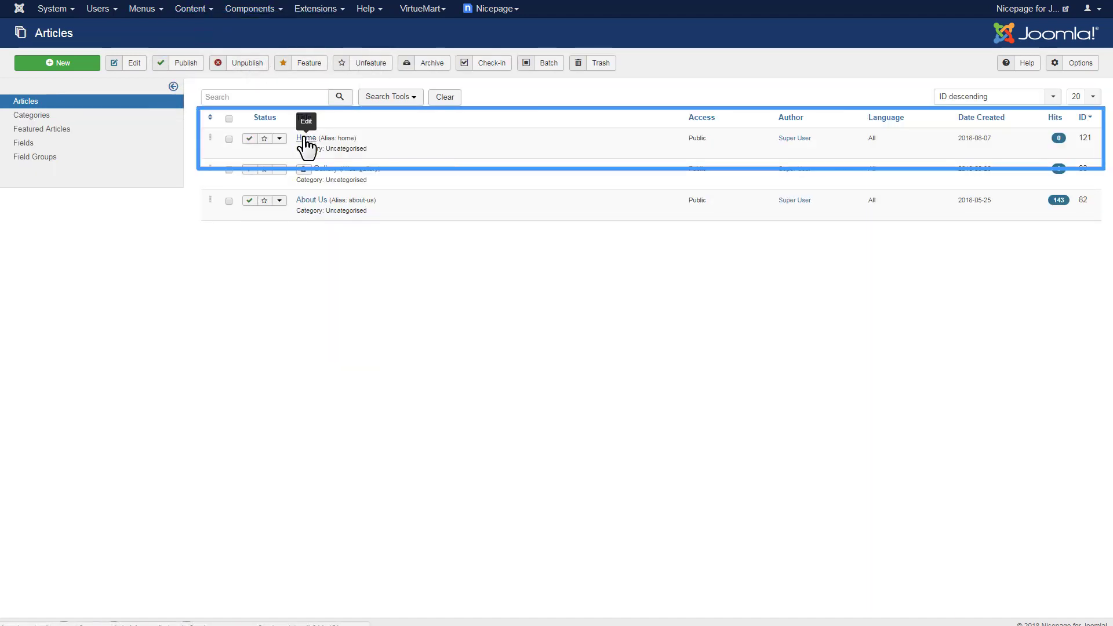
left_click(304, 139)
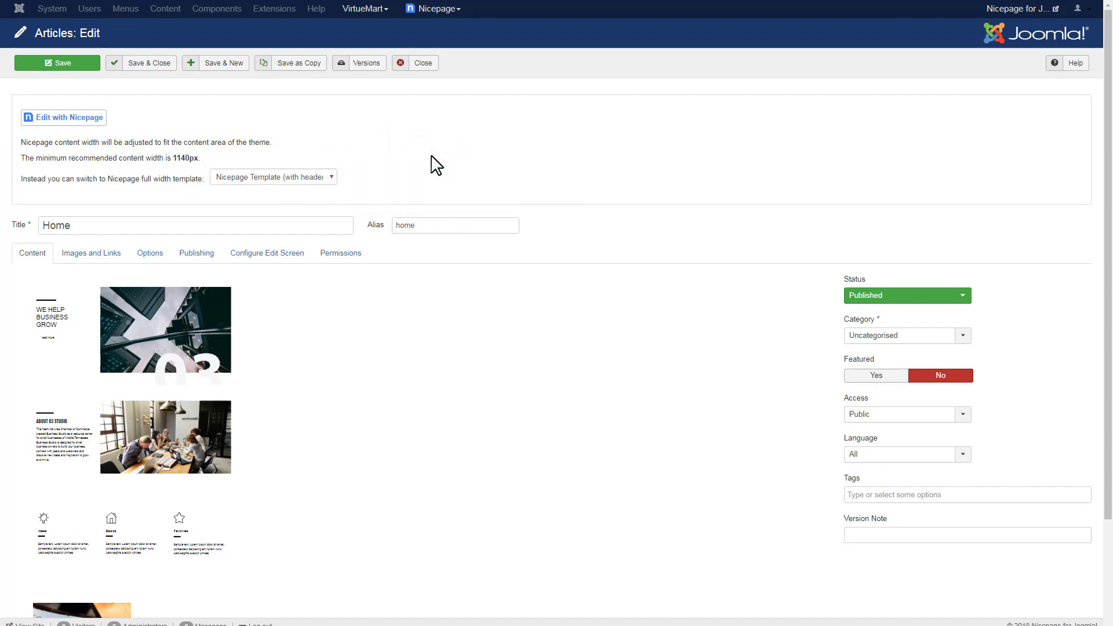
Step: Open the front-end site to view the 'WE HELP BUSINESS GROW' home page
left_click(1018, 9)
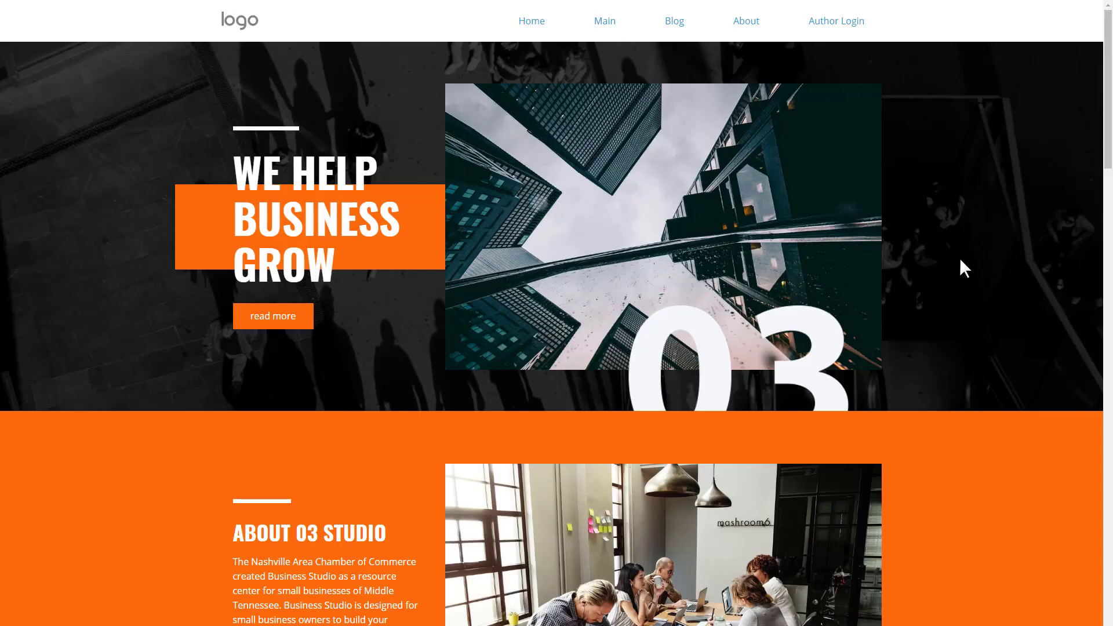